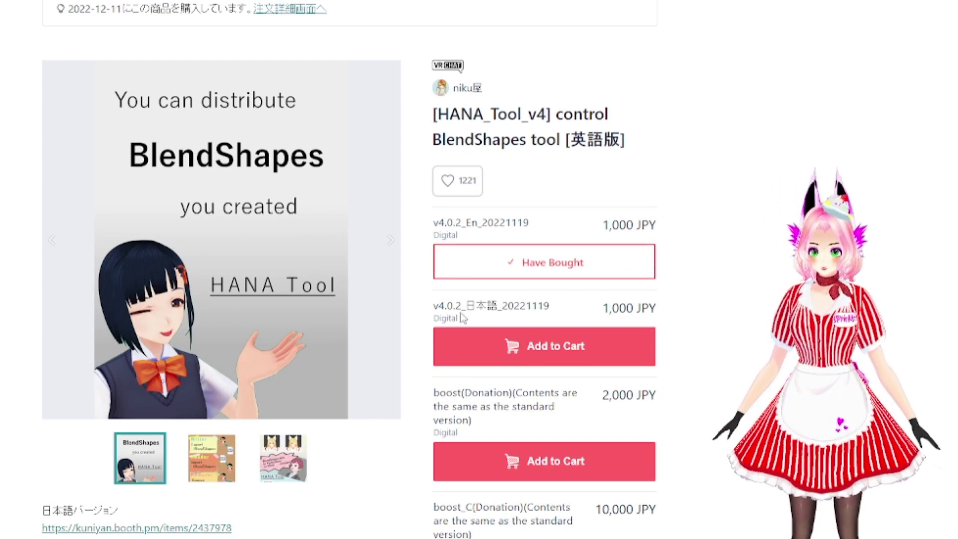
# - Scroll the HANA_Tool_v4 listing and highlight the OldVRoid BlendShapeDatas item name
pyautogui.scroll(-10, 463, 318)
pyautogui.scroll(4, 599, 325)
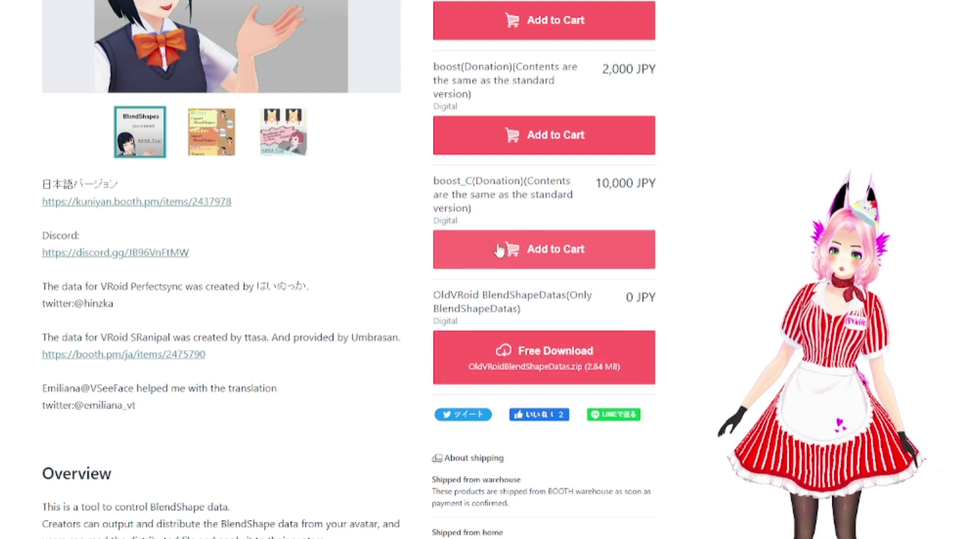
pyautogui.moveTo(535, 319); pyautogui.dragTo(421, 295)
pyautogui.scroll(3, 657, 264)
pyautogui.click(714, 199)
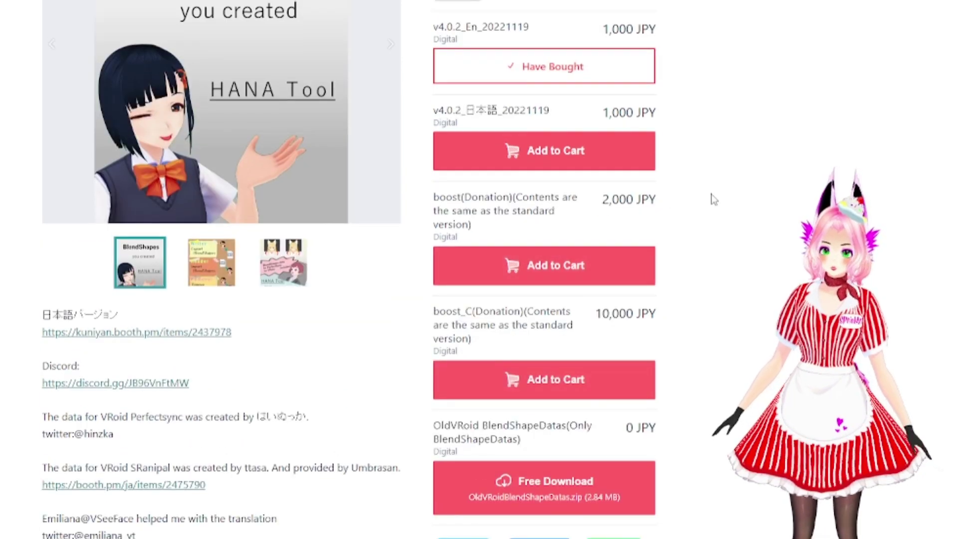
pyautogui.scroll(3, 481, 146)
# - Highlight the product title and step through the preview images to the third one
pyautogui.moveTo(429, 50); pyautogui.dragTo(651, 87)
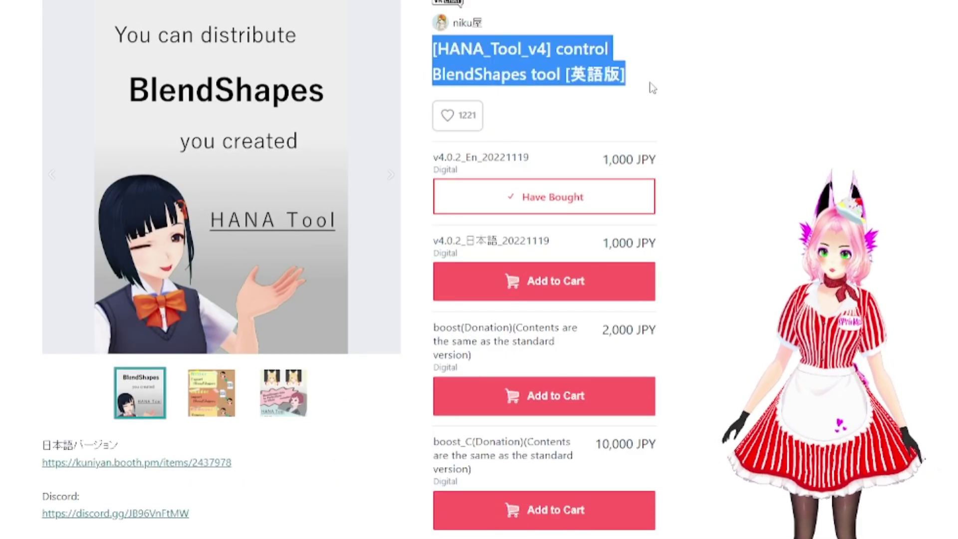
pyautogui.click(652, 88)
pyautogui.click(195, 409)
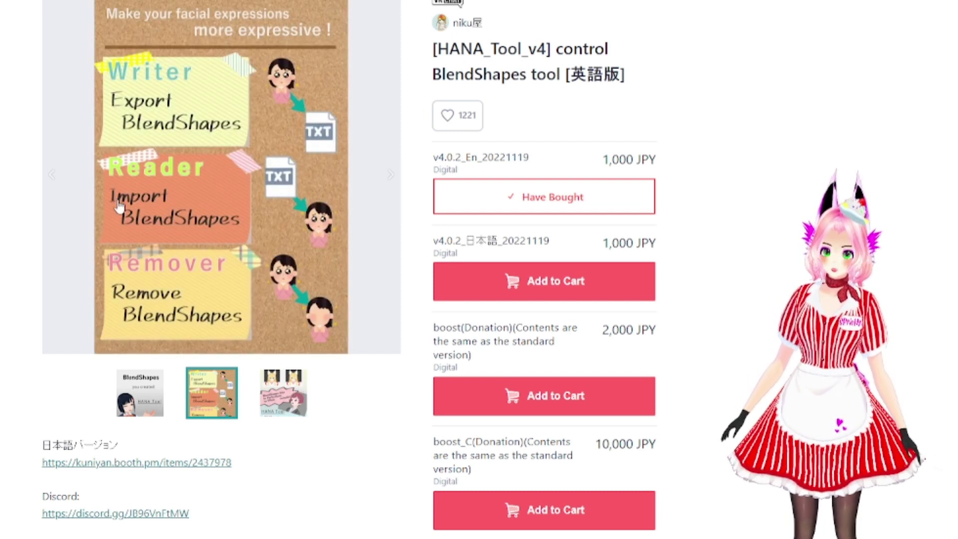
pyautogui.click(271, 403)
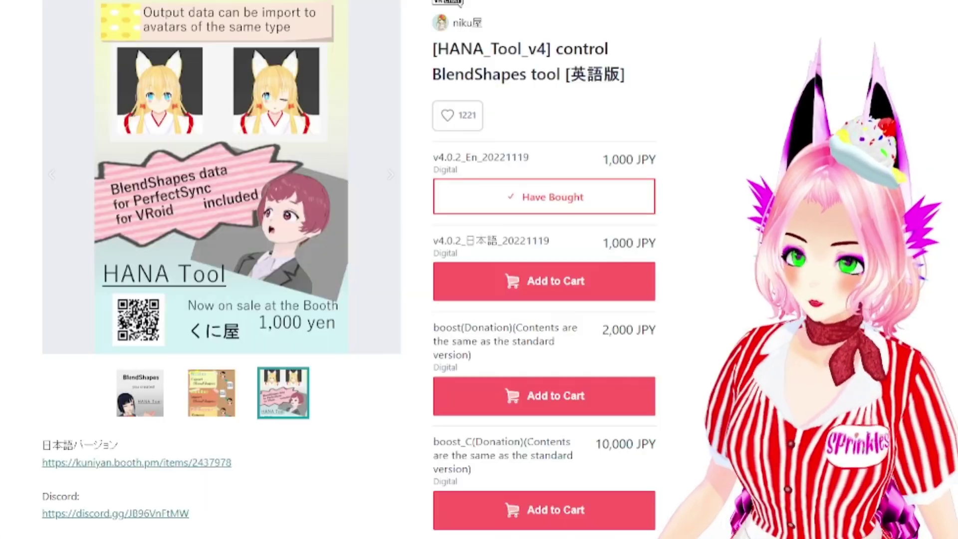
# - Highlight the HANA_Tool_v4 and VRM Converter for VRChat titles, then scroll the listing
pyautogui.moveTo(432, 52); pyautogui.dragTo(646, 86)
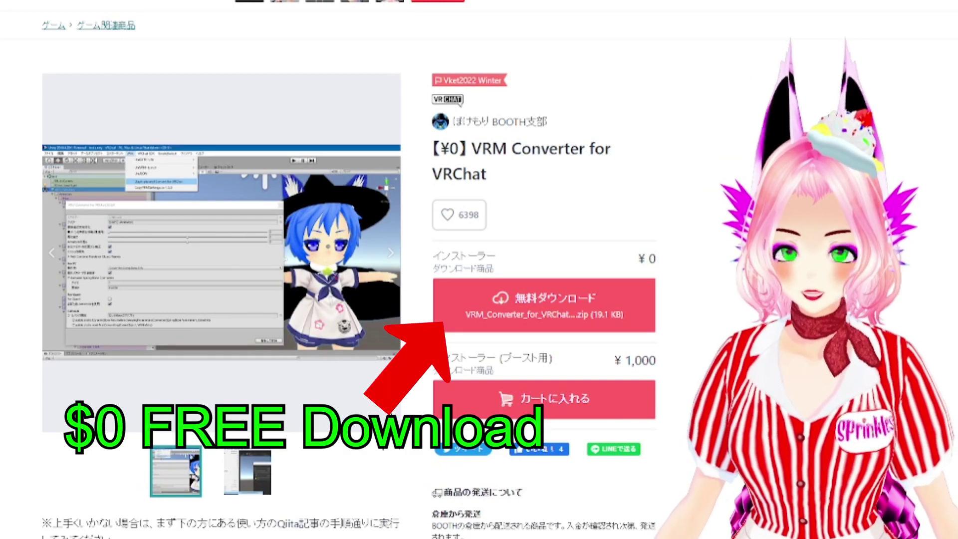
pyautogui.moveTo(486, 175); pyautogui.dragTo(432, 149)
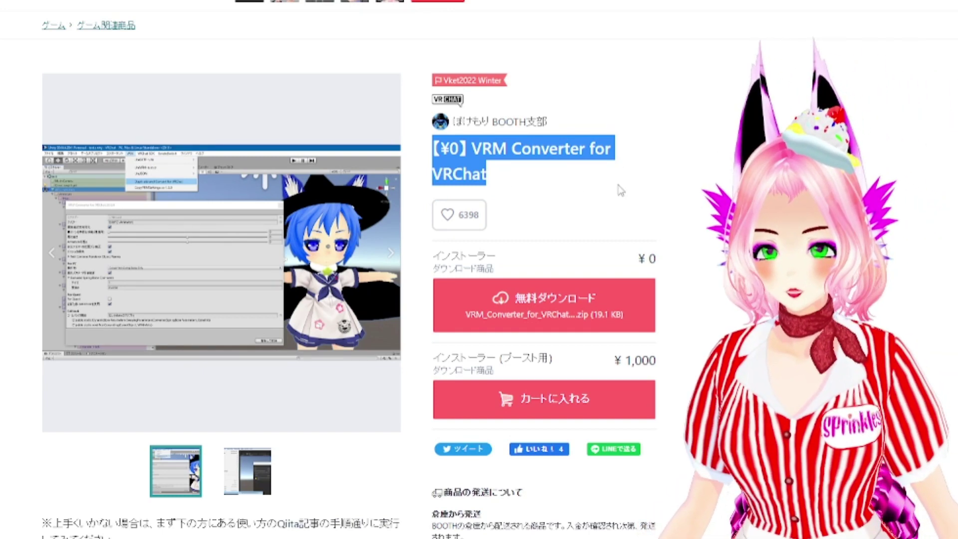
pyautogui.scroll(-4, 587, 234)
pyautogui.scroll(6, 587, 234)
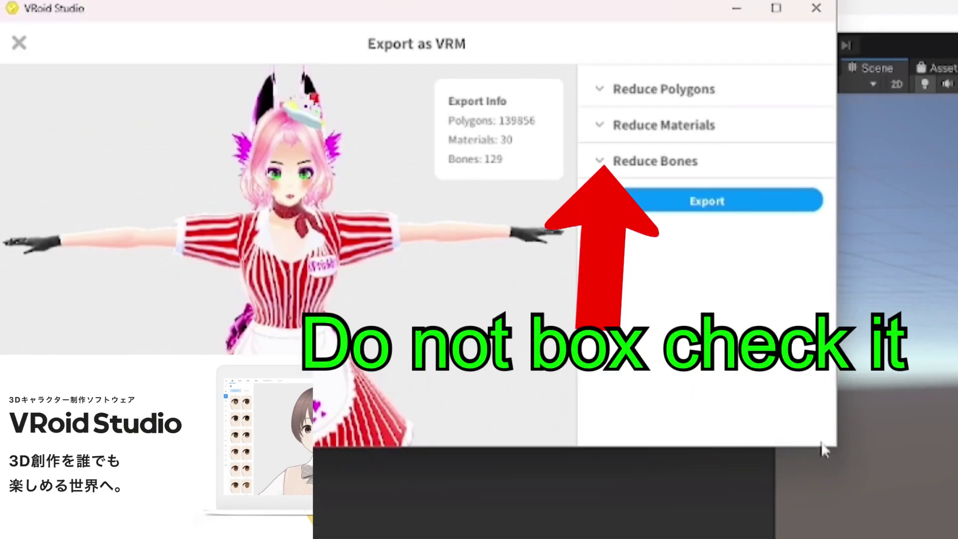
# - Expand and collapse Reduce Polygons, then expand Reduce Materials, leaving every box unticked
pyautogui.click(599, 92)
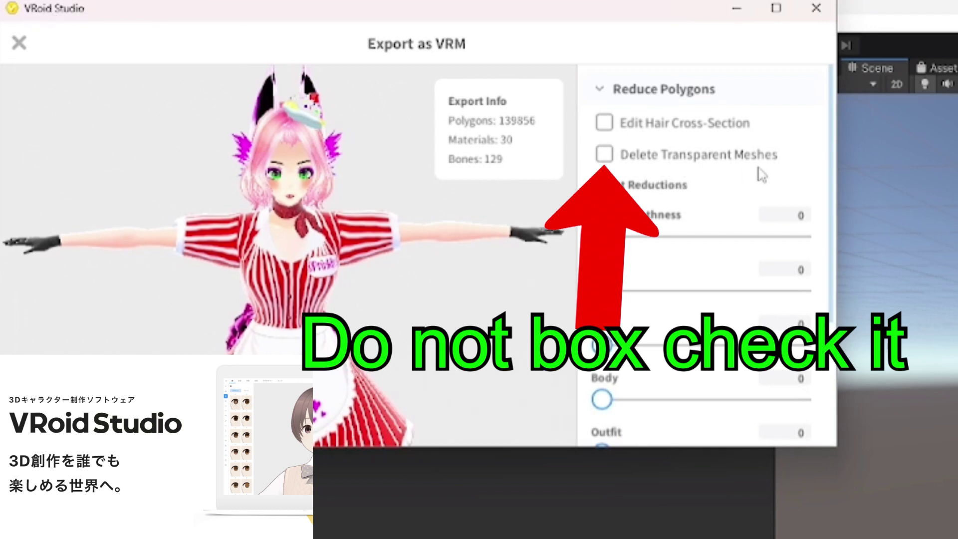
pyautogui.click(602, 90)
pyautogui.click(606, 133)
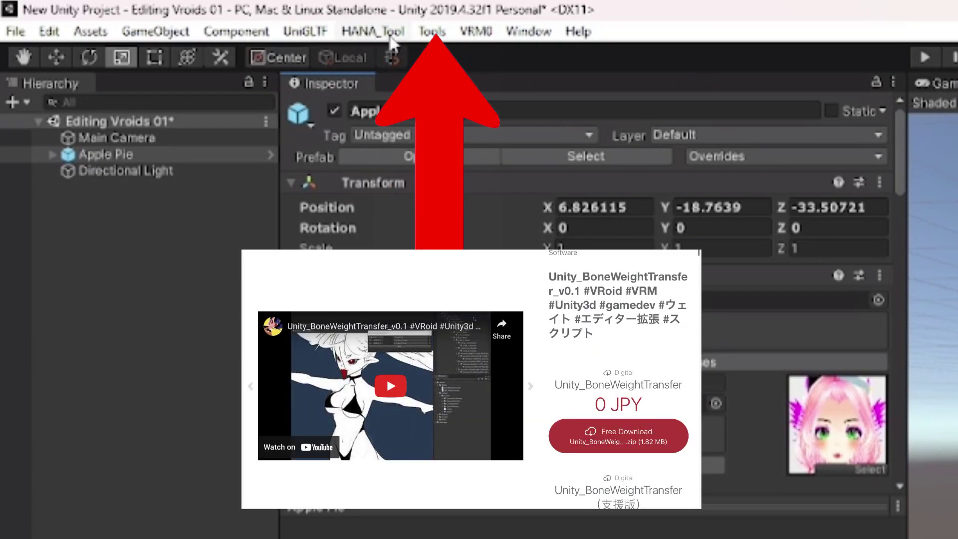
# - Import the avatar through VRM0 > Import from VRM 0.x
pyautogui.click(475, 31)
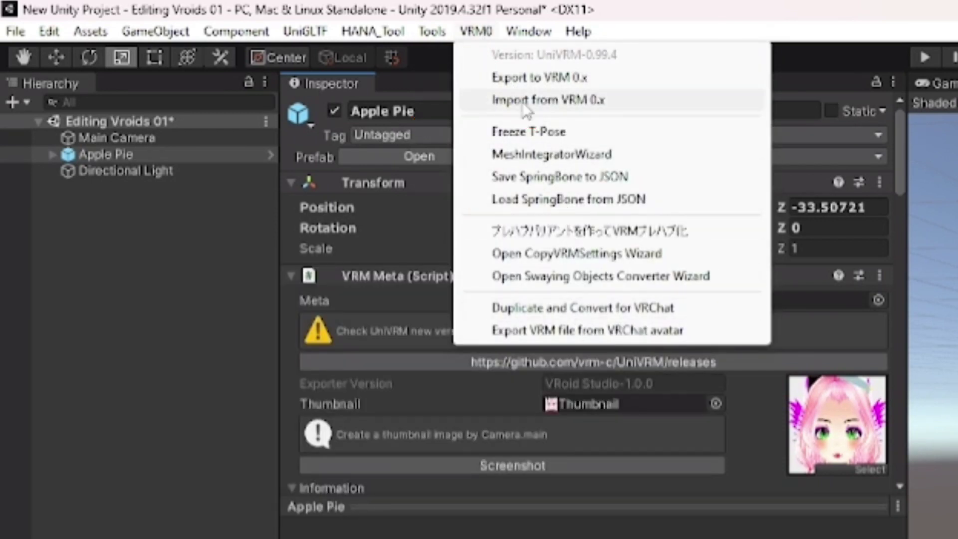
pyautogui.click(52, 155)
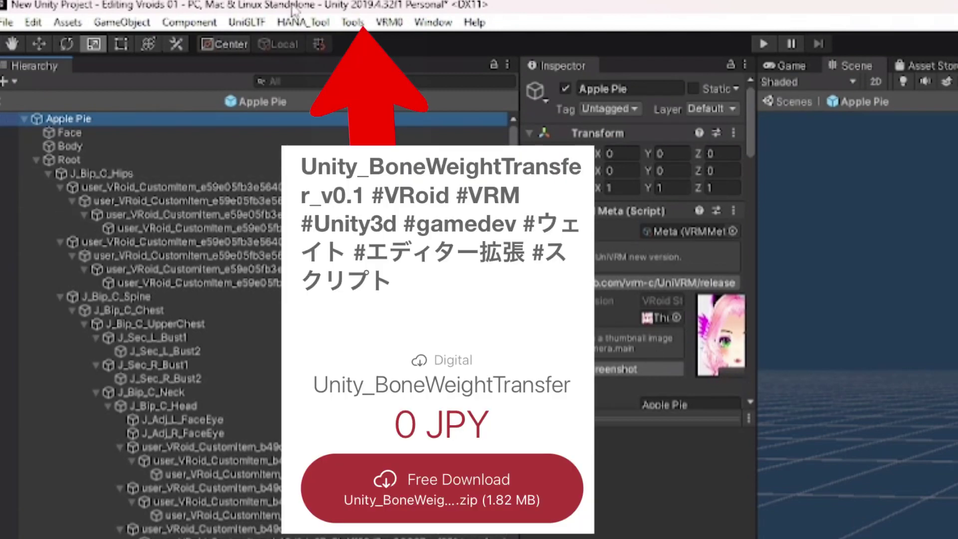
# - Open Tools > BoneWeightTransfer with J_Bip_C_Head as source and J_Bip_C_Hips as destination
pyautogui.click(352, 27)
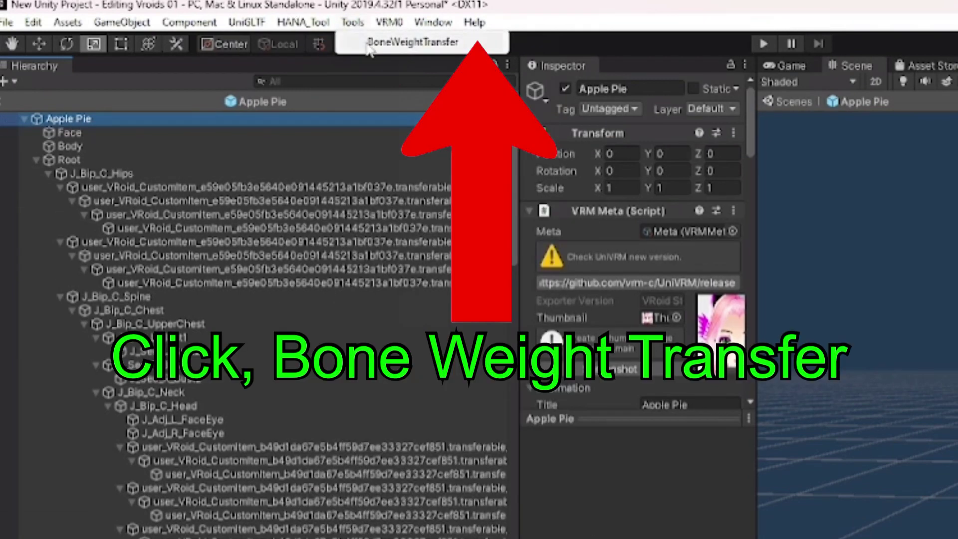
pyautogui.click(400, 42)
pyautogui.moveTo(868, 149); pyautogui.dragTo(721, 84)
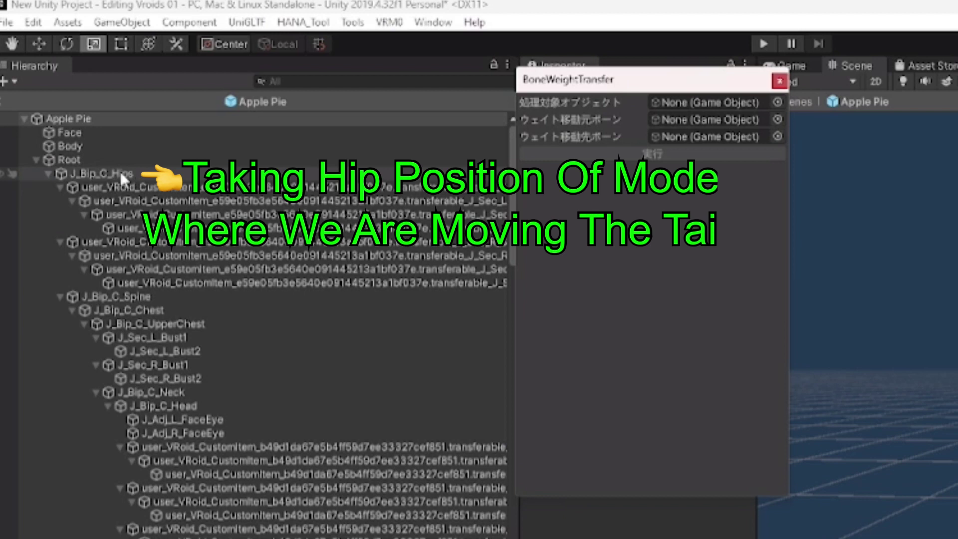
pyautogui.moveTo(115, 172); pyautogui.dragTo(716, 131)
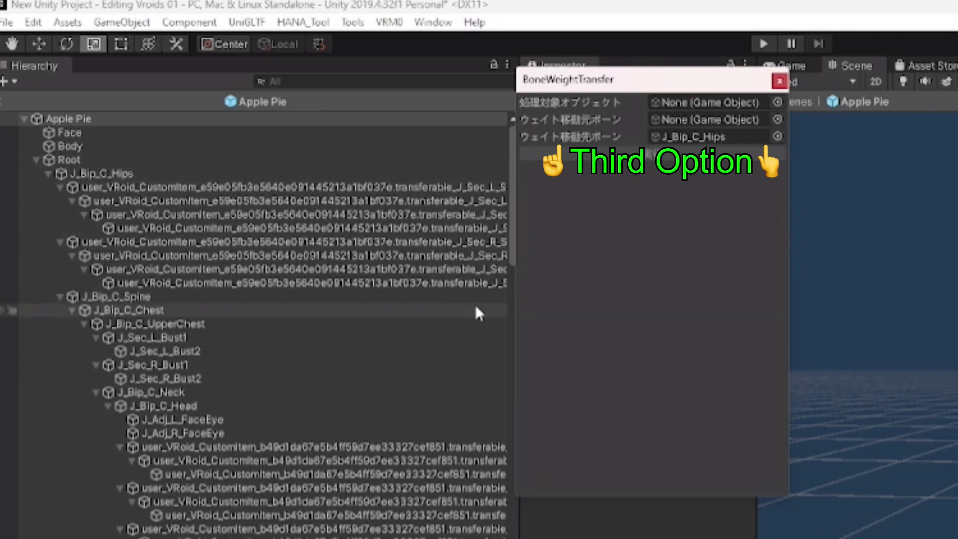
pyautogui.moveTo(519, 307); pyautogui.dragTo(372, 189)
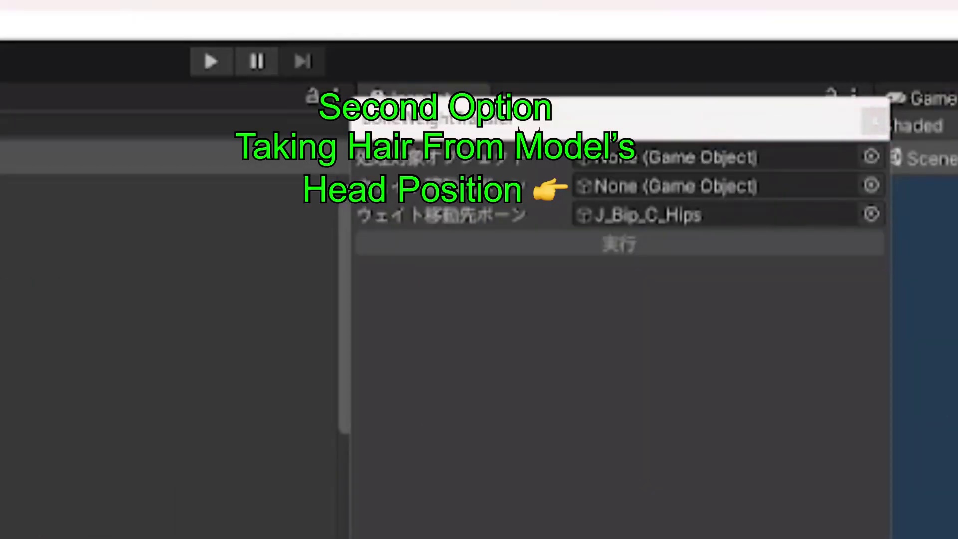
pyautogui.moveTo(150, 188); pyautogui.dragTo(751, 188)
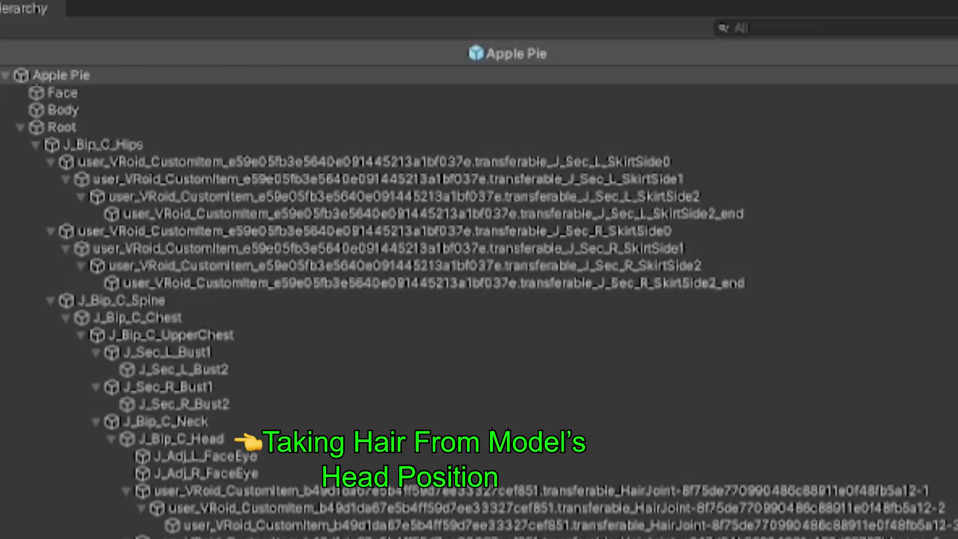
# - Scroll down the hierarchy and select Hair125 as the first tail hair
pyautogui.scroll(-15, 480, 299)
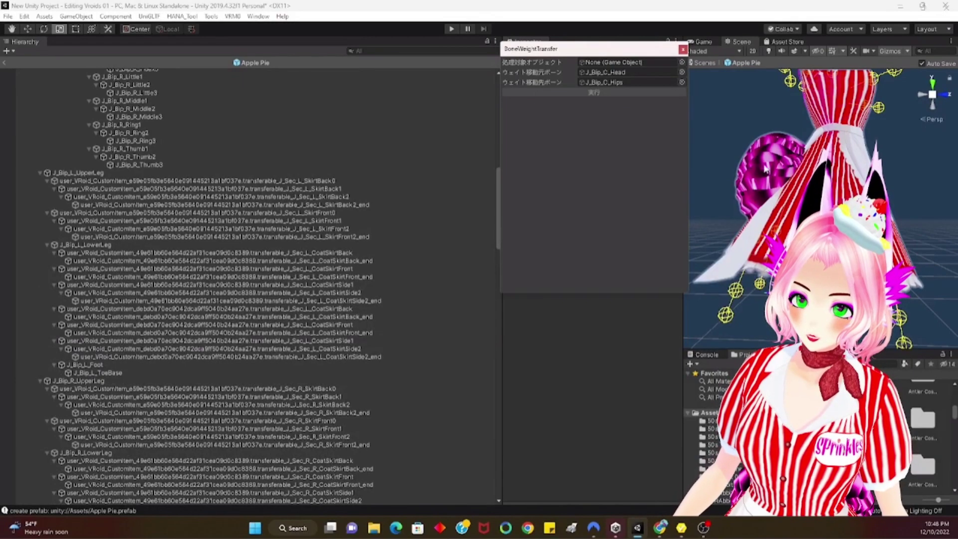
pyautogui.scroll(-15, 200, 319)
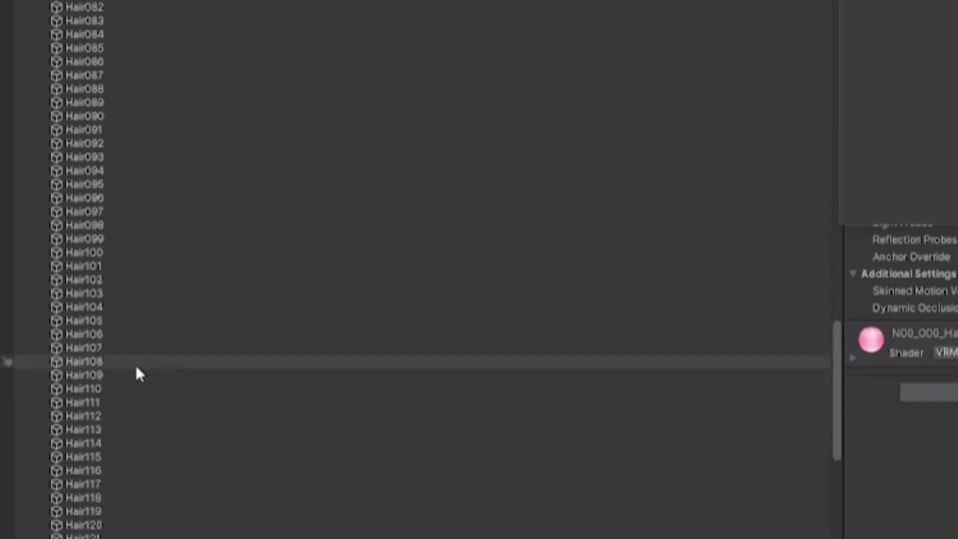
pyautogui.scroll(-8, 136, 364)
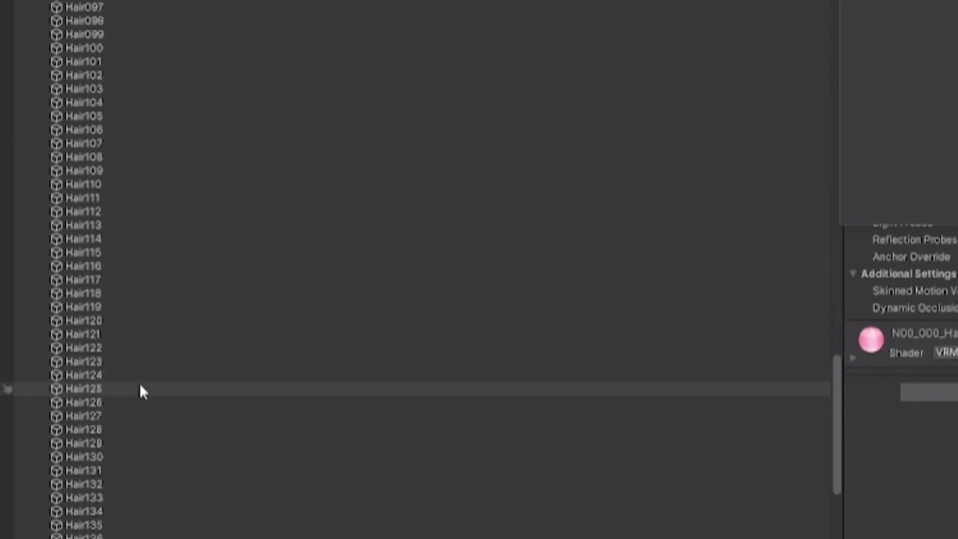
pyautogui.press('Up')
pyautogui.press('Up')
pyautogui.press('Up')
pyautogui.press('Up')
pyautogui.press('Up')
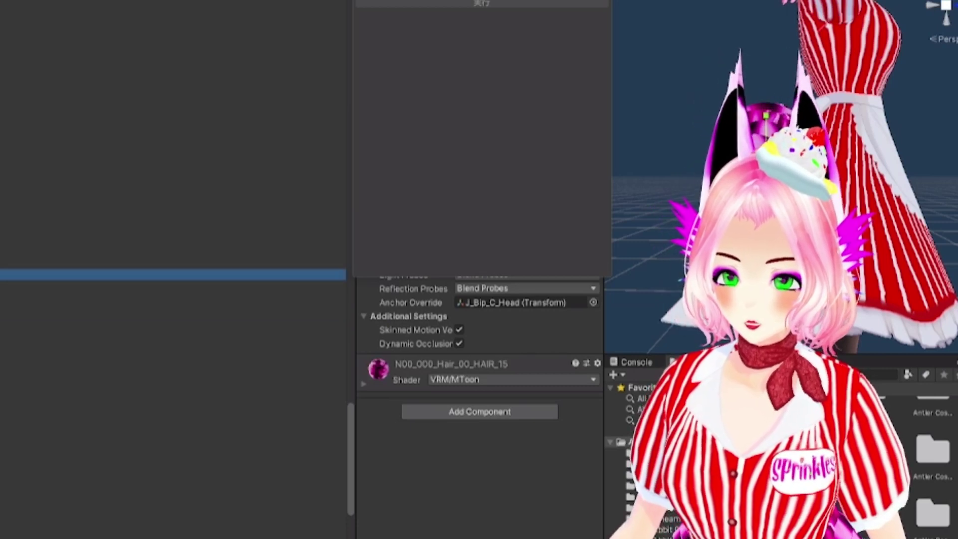
pyautogui.press('Down')
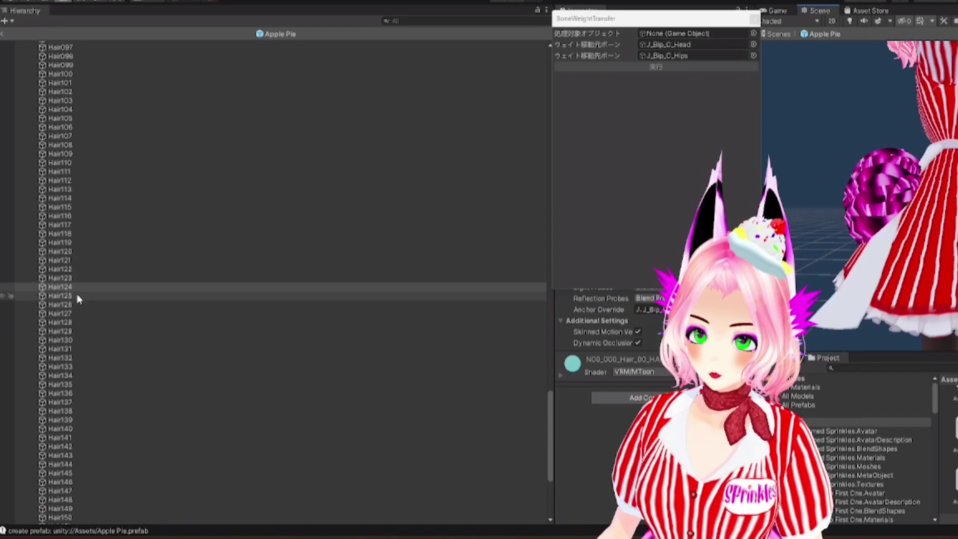
pyautogui.click(77, 297)
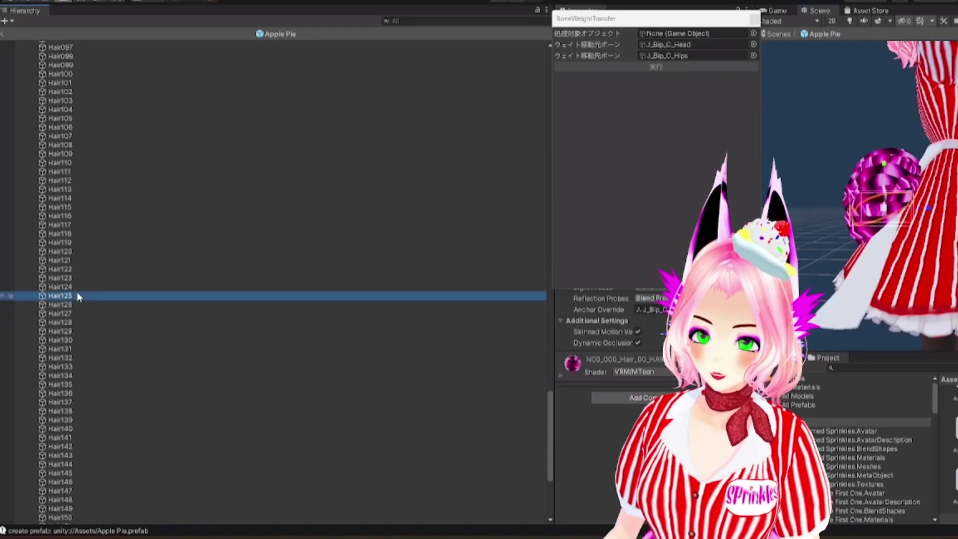
# - Extend the selection down to Hair172, then scroll back up the hierarchy
pyautogui.scroll(-6, 124, 370)
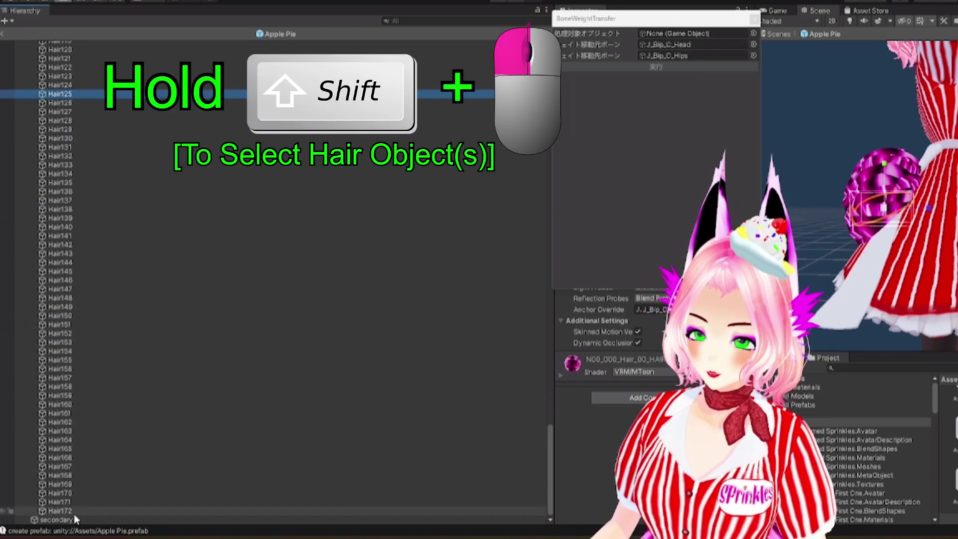
pyautogui.keyDown('shift'); pyautogui.click(74, 512); pyautogui.keyUp('shift')
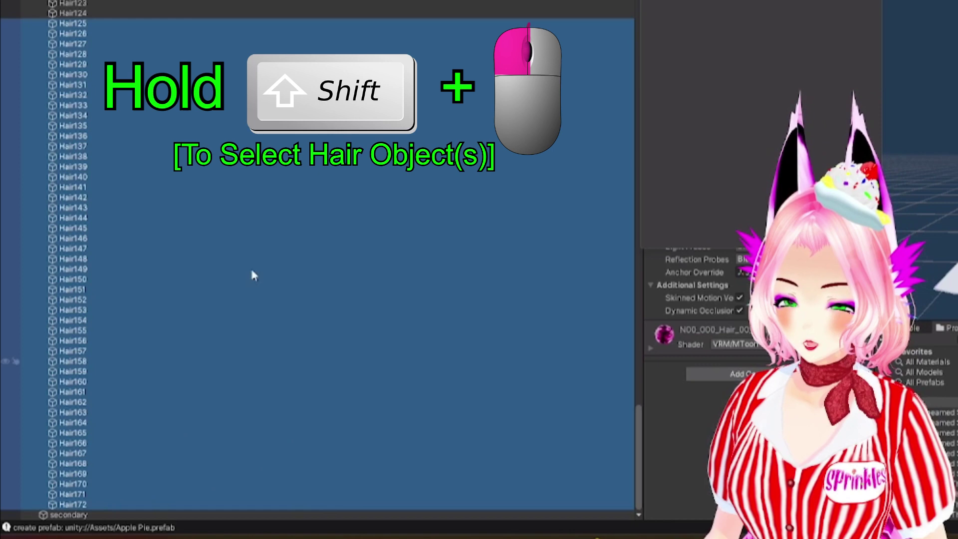
pyautogui.scroll(3, 298, 168)
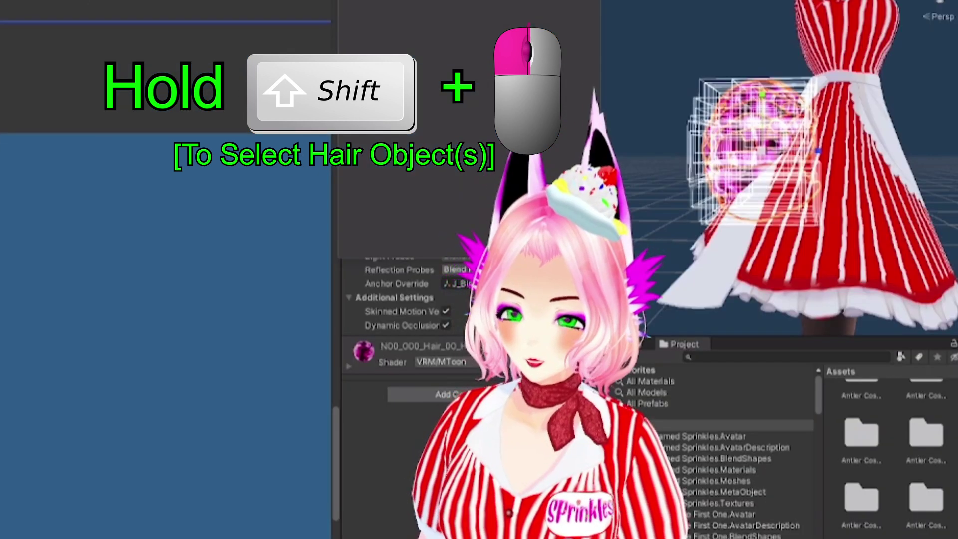
pyautogui.scroll(5, 164, 350)
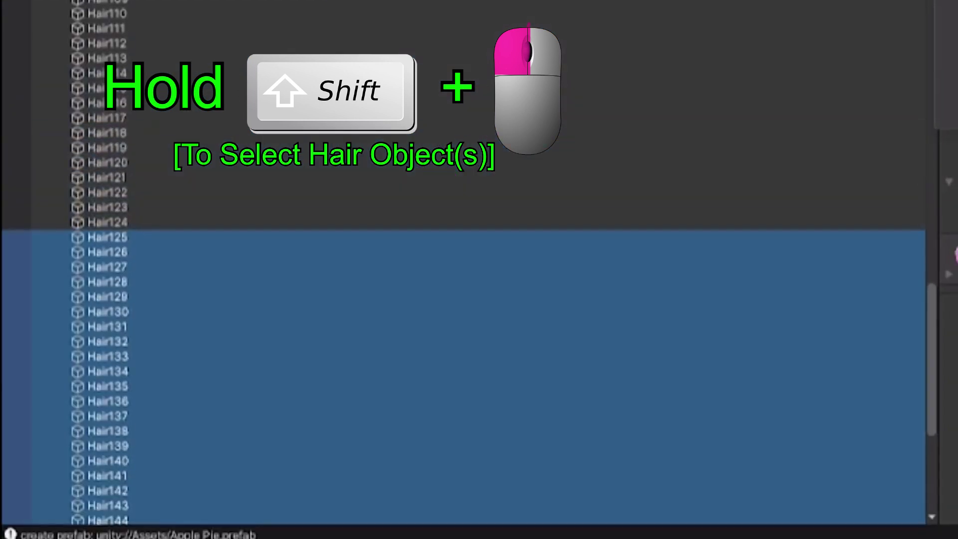
pyautogui.scroll(7, 299, 270)
pyautogui.scroll(10, 199, 269)
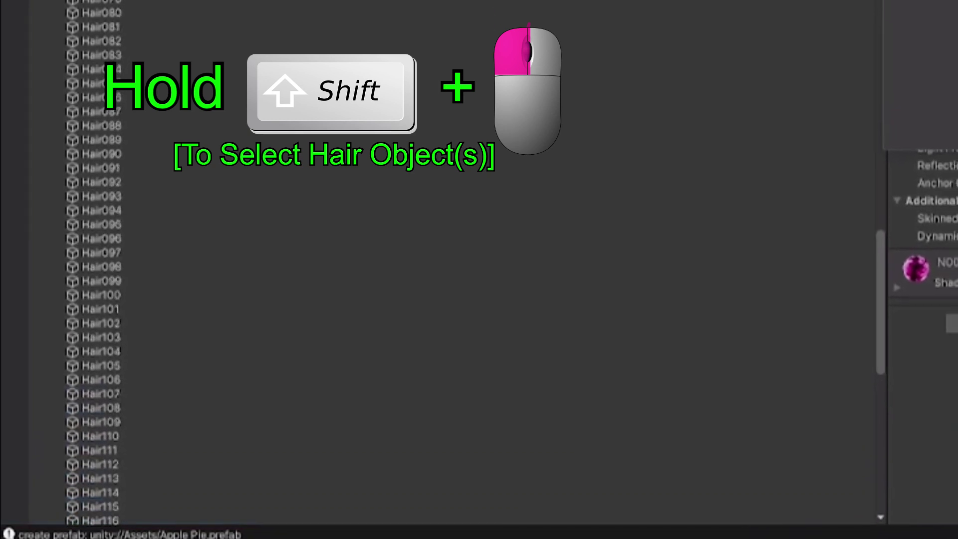
pyautogui.scroll(10, 200, 270)
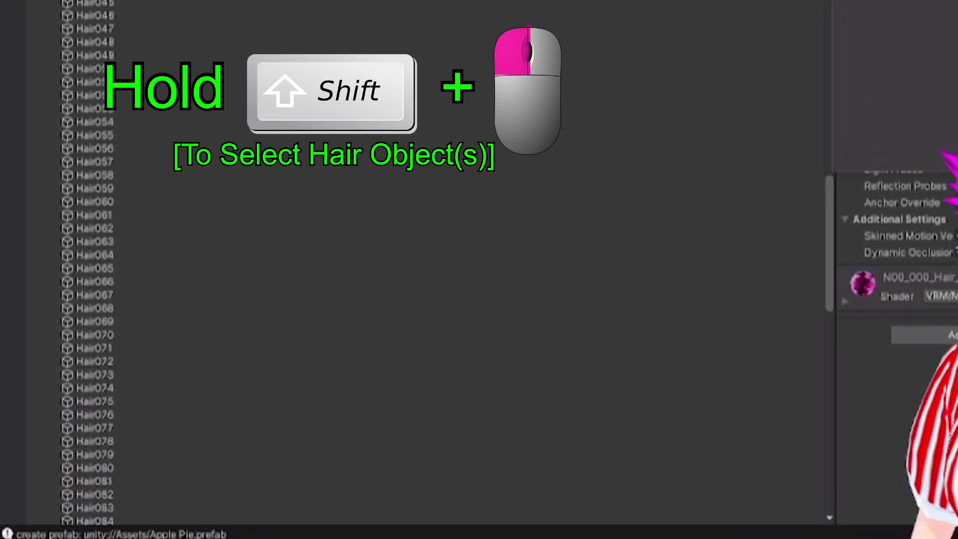
pyautogui.scroll(11, 200, 270)
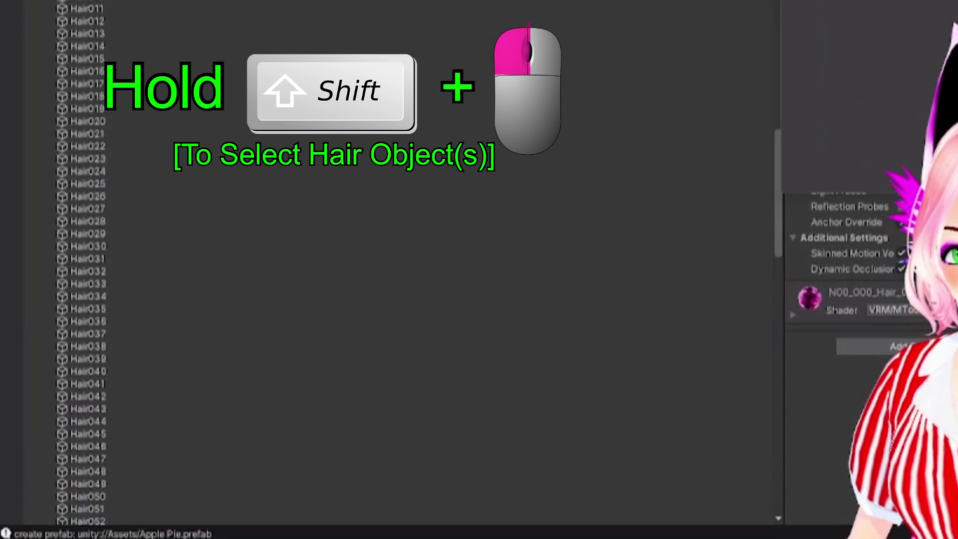
pyautogui.scroll(12, 199, 269)
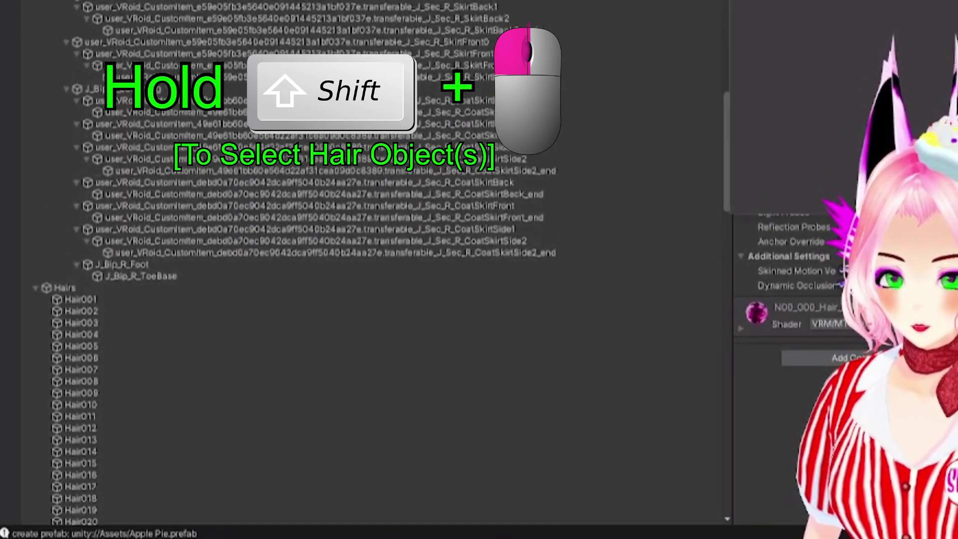
pyautogui.scroll(11, 199, 270)
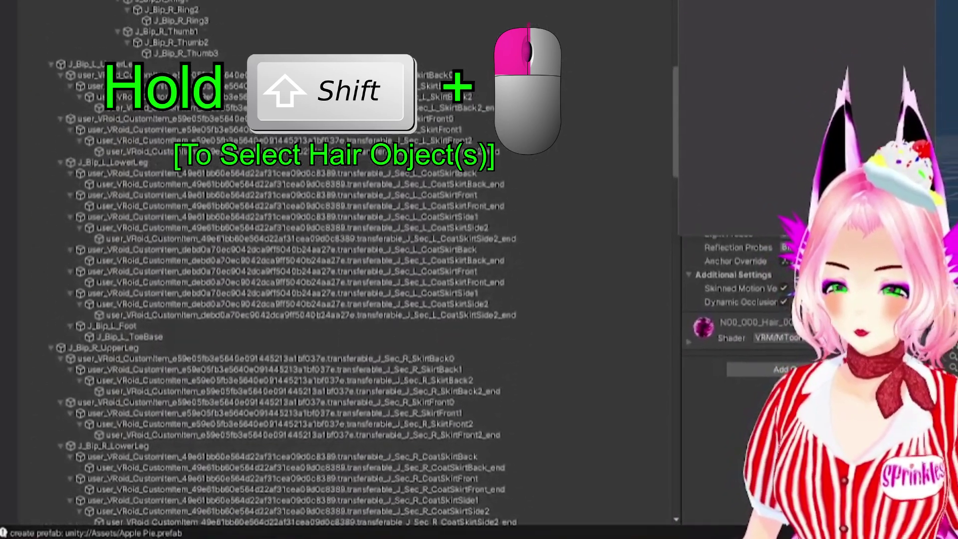
# - Drag the selected Hair125–Hair172 rows onto J_Bip_C_Hips under Root
pyautogui.scroll(12, 200, 269)
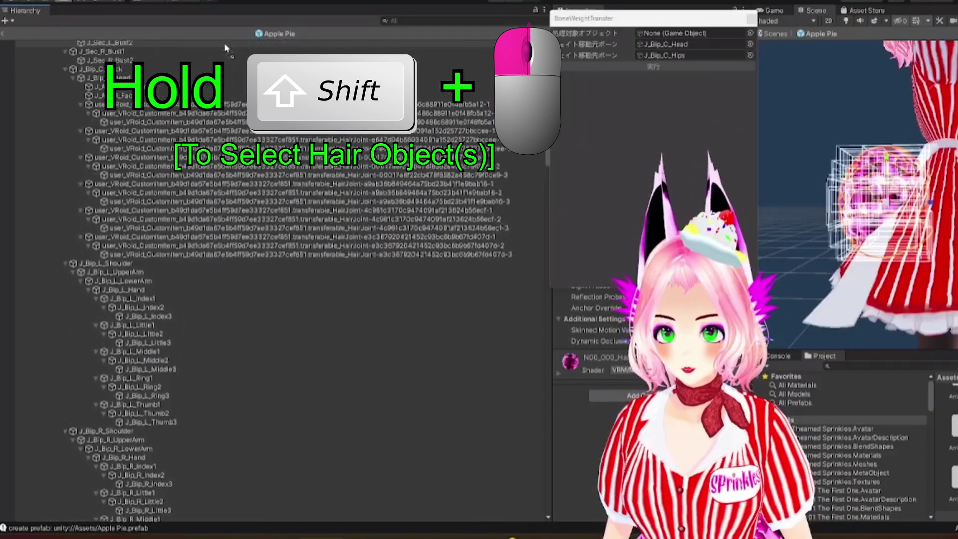
pyautogui.scroll(5, 225, 48)
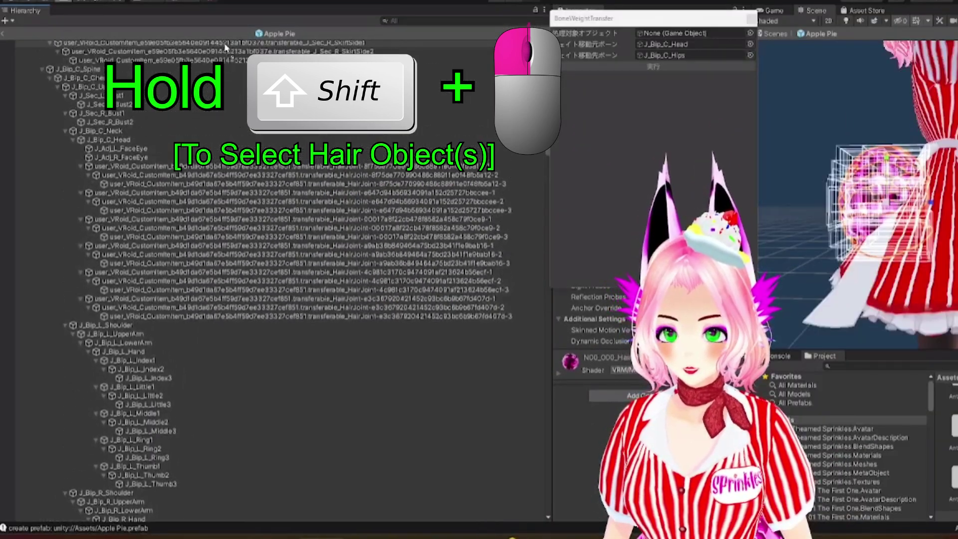
pyautogui.moveTo(151, 211); pyautogui.dragTo(107, 173)
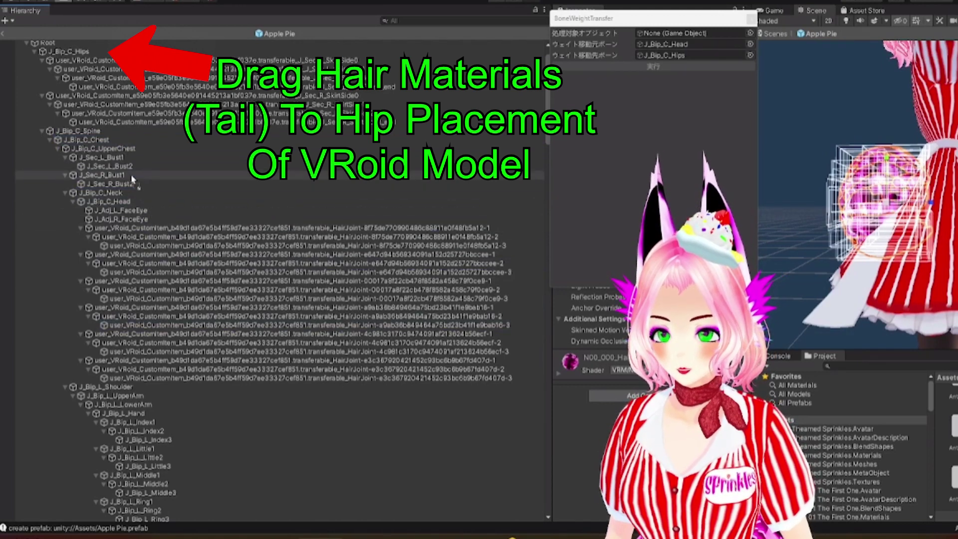
pyautogui.moveTo(133, 178); pyautogui.dragTo(87, 52)
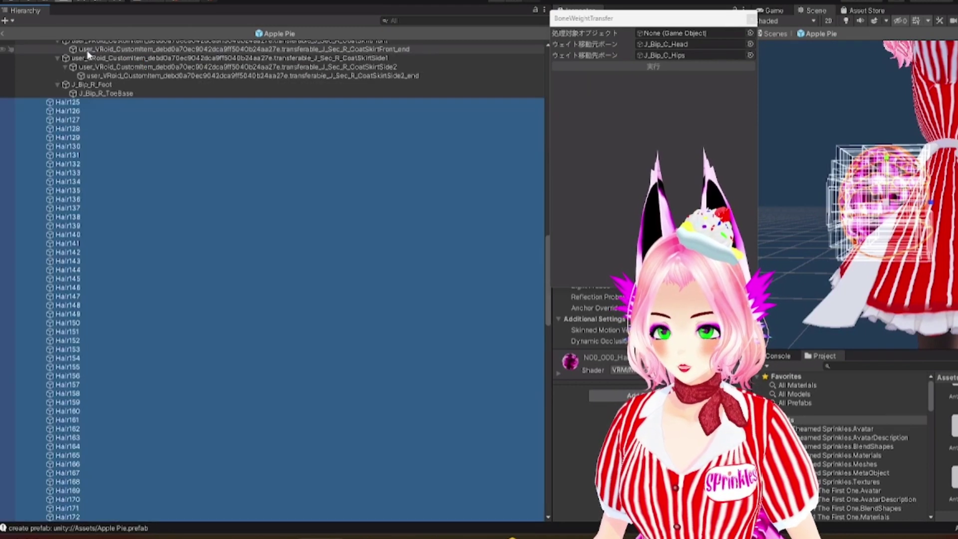
pyautogui.scroll(5, 121, 191)
pyautogui.scroll(-10, 259, 313)
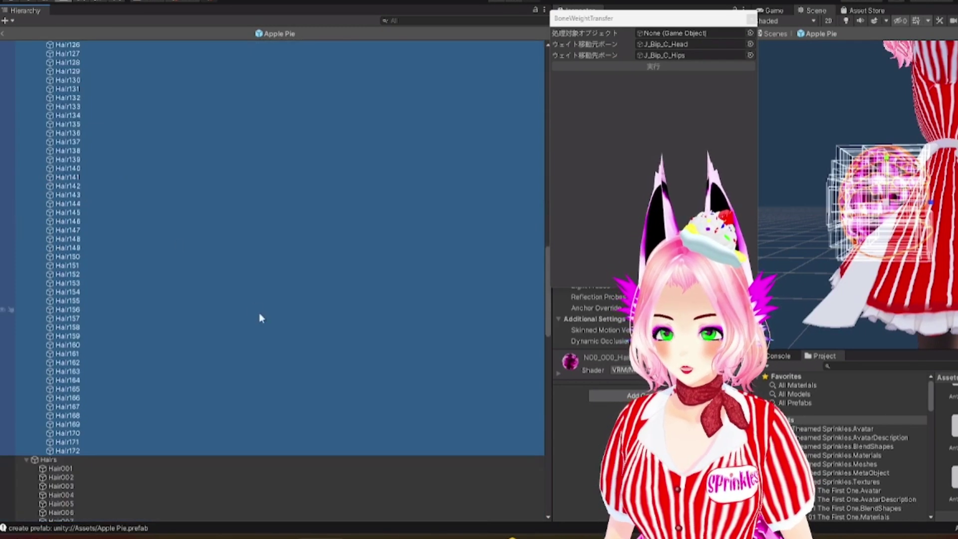
pyautogui.scroll(3, 100, 149)
pyautogui.scroll(3, 63, 67)
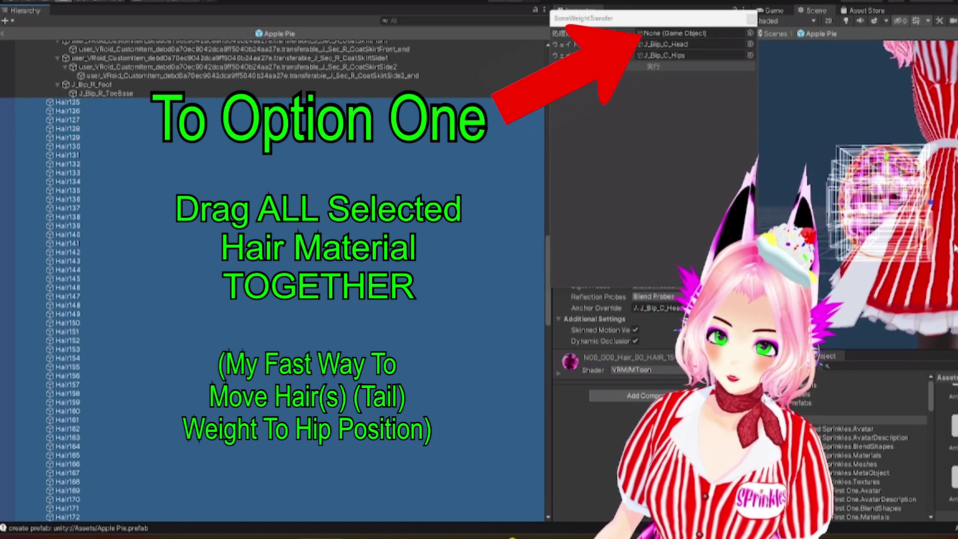
# - Put Hair125 in the 処理対象オブジェクト field and run 実行 to move its weights
pyautogui.scroll(12, 43, 226)
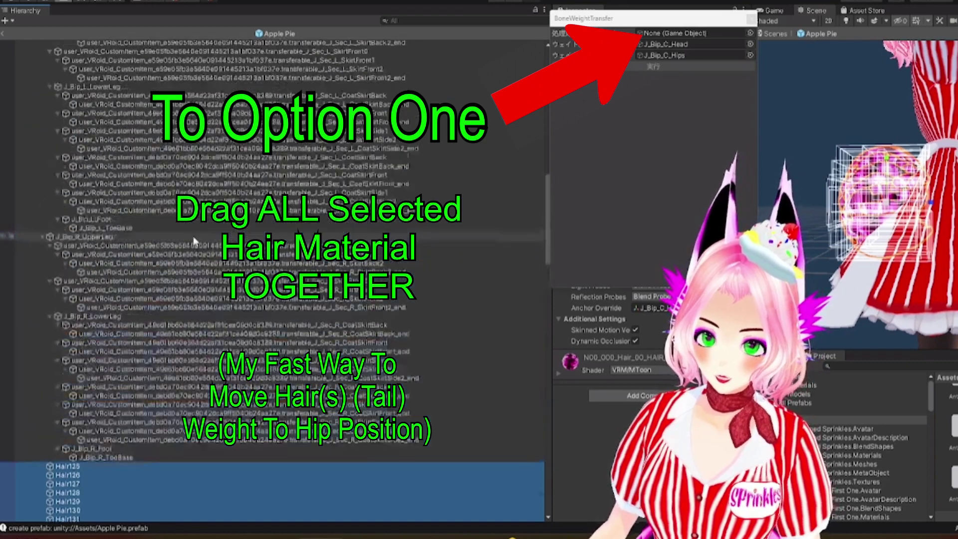
pyautogui.scroll(-5, 200, 396)
pyautogui.scroll(-5, 200, 395)
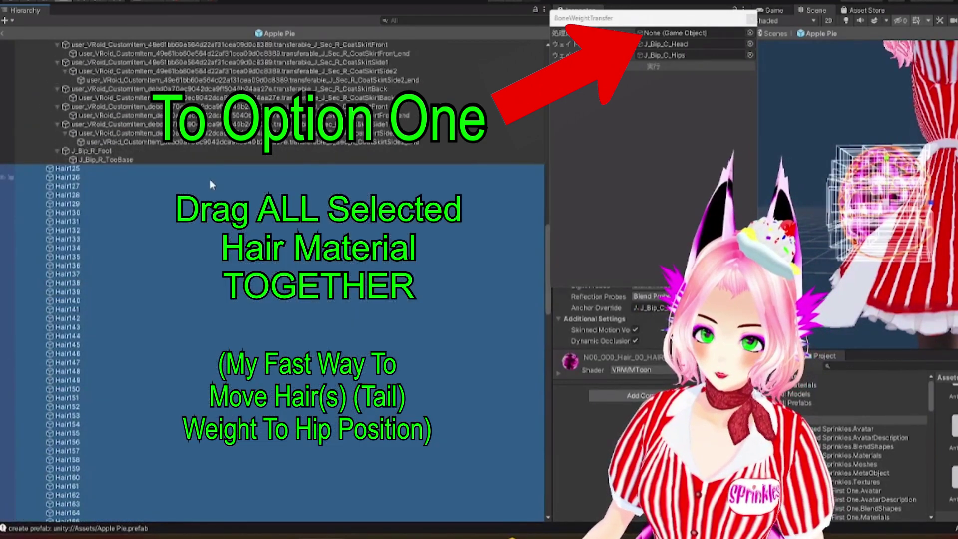
pyautogui.moveTo(211, 185); pyautogui.dragTo(675, 39)
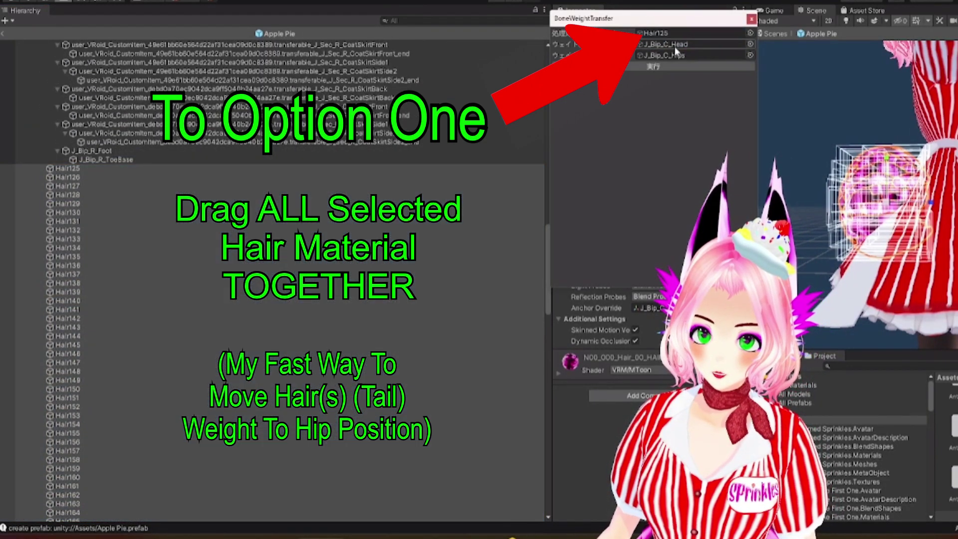
pyautogui.scroll(-5, 245, 268)
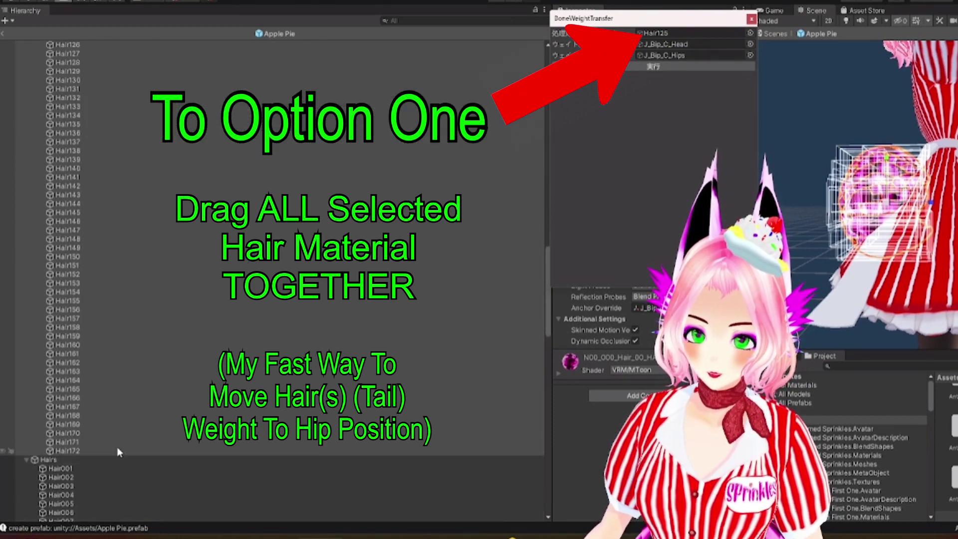
pyautogui.scroll(6, 46, 244)
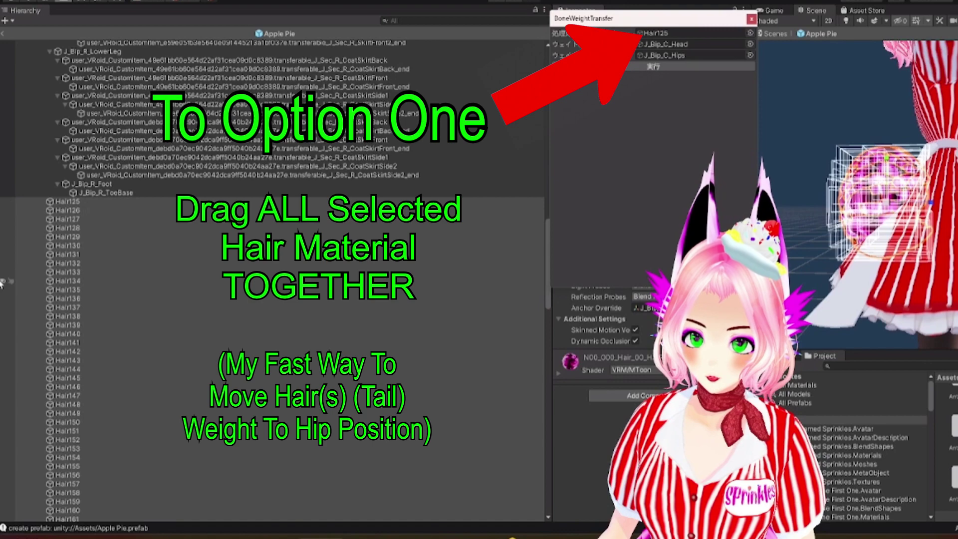
pyautogui.click(646, 66)
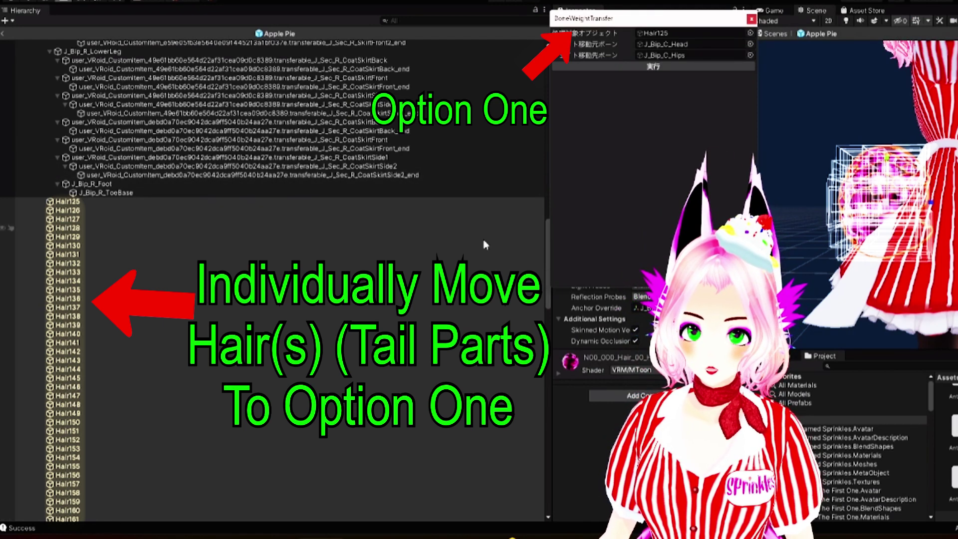
# - Run the head-to-hips weight transfer on Hair126 through Hair130, one at a time
pyautogui.click(749, 44)
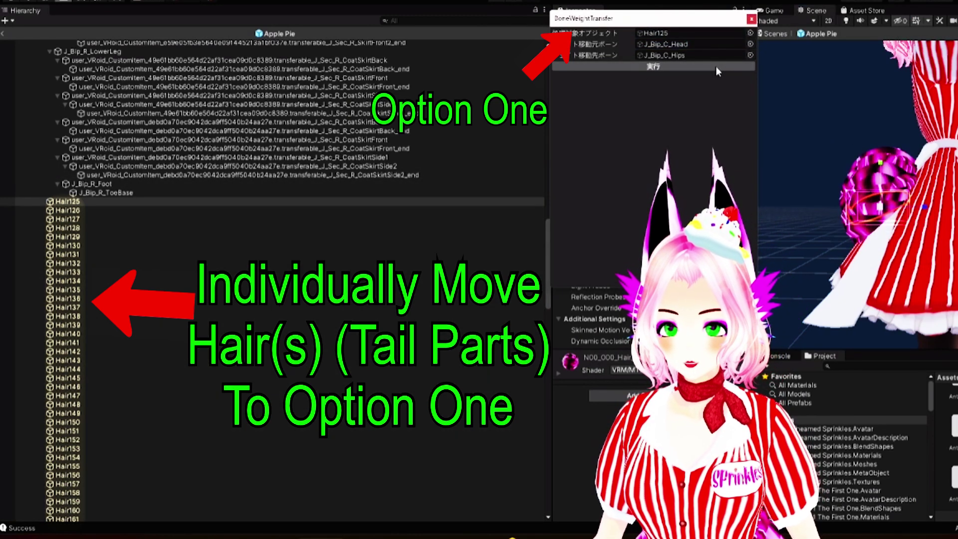
pyautogui.click(94, 213)
pyautogui.moveTo(93, 212); pyautogui.dragTo(697, 40)
pyautogui.click(690, 67)
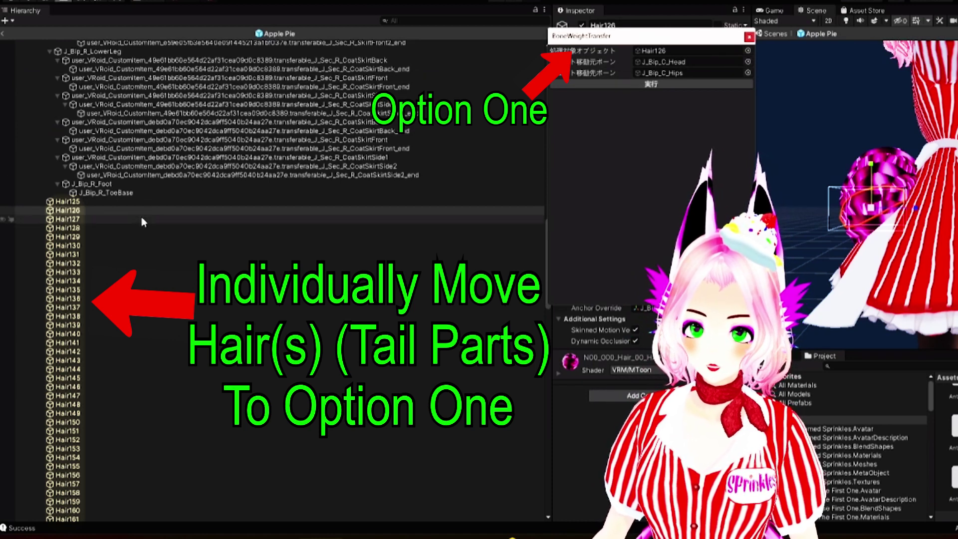
pyautogui.moveTo(142, 218); pyautogui.dragTo(712, 112)
pyautogui.click(692, 86)
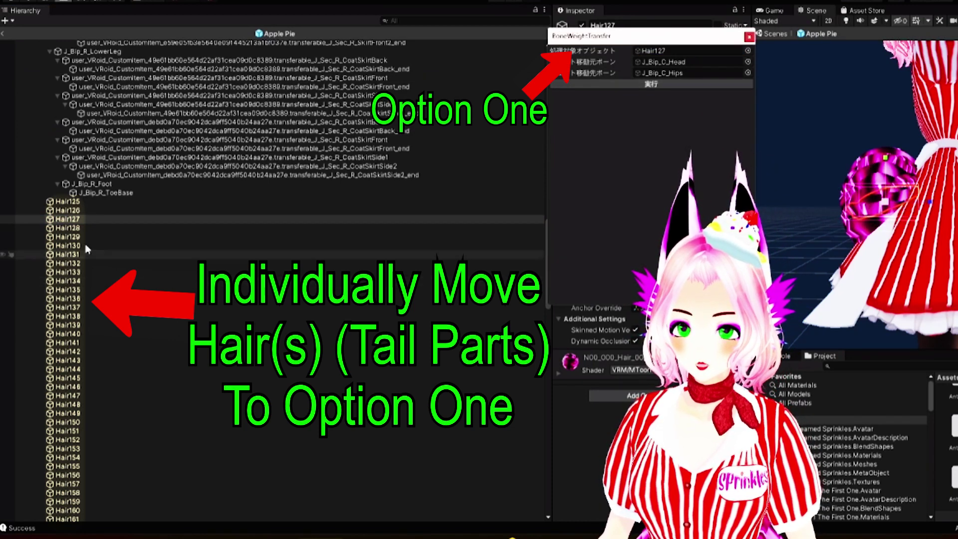
pyautogui.moveTo(88, 227); pyautogui.dragTo(611, 74)
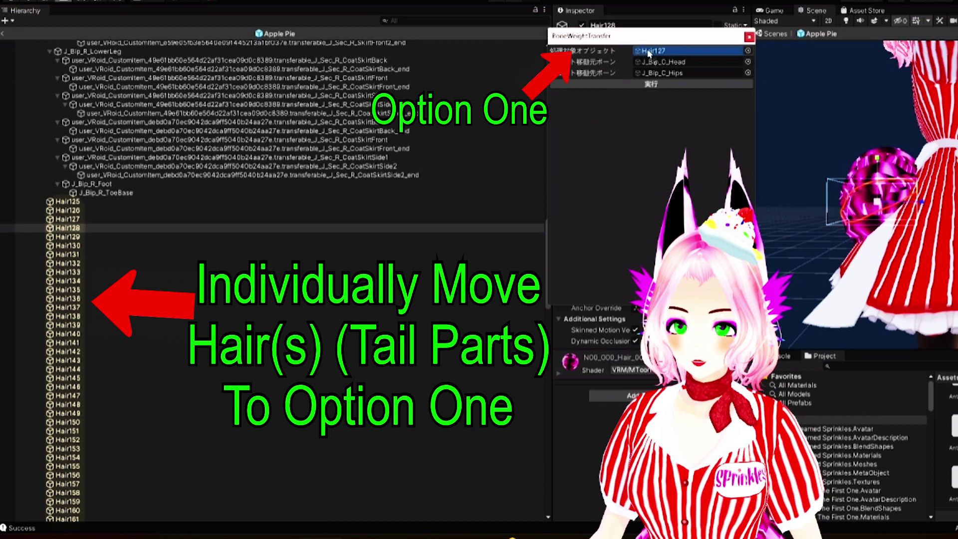
pyautogui.click(150, 238)
pyautogui.moveTo(146, 237); pyautogui.dragTo(667, 50)
pyautogui.click(678, 84)
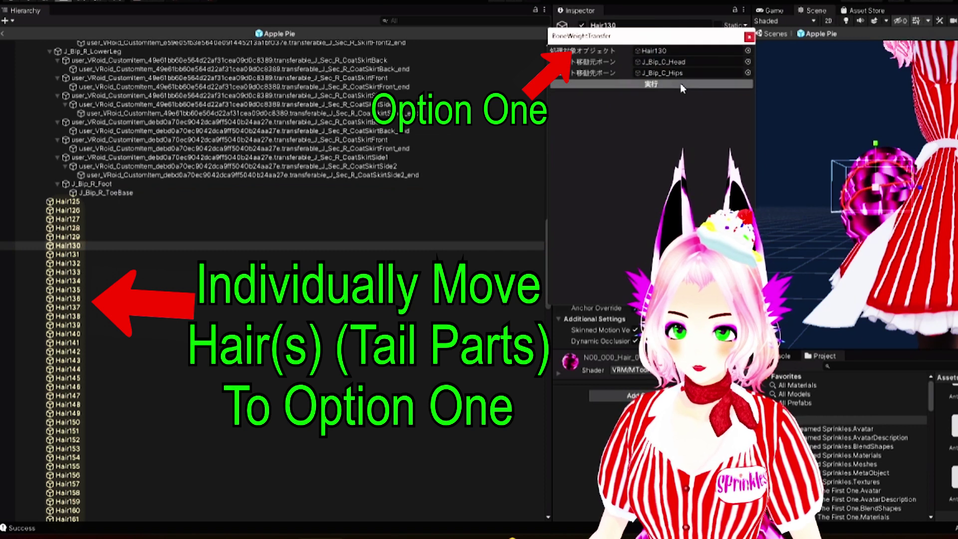
pyautogui.click(95, 255)
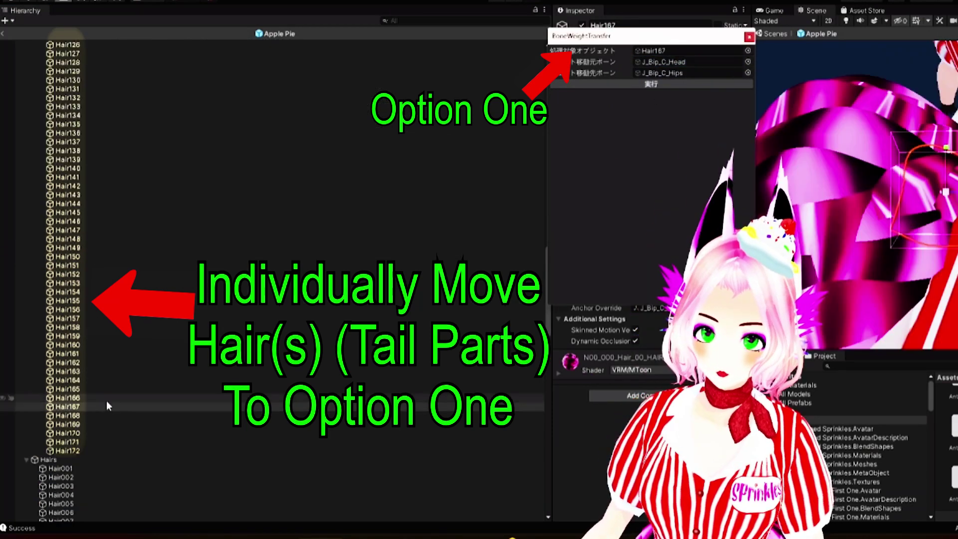
# - Run the same head-to-hips weight transfer on Hair168 through Hair172
pyautogui.moveTo(109, 415); pyautogui.dragTo(673, 59)
pyautogui.click(672, 85)
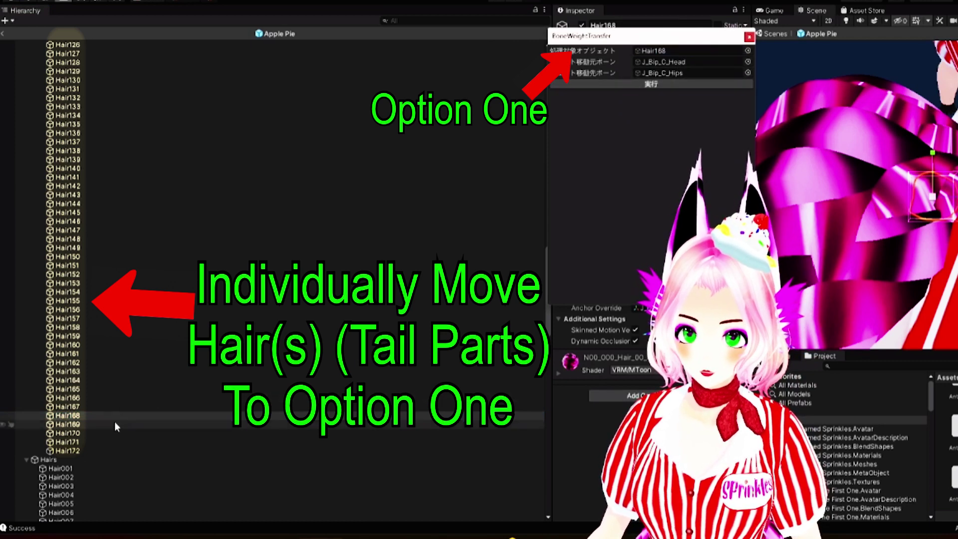
pyautogui.click(91, 425)
pyautogui.moveTo(91, 425); pyautogui.dragTo(697, 81)
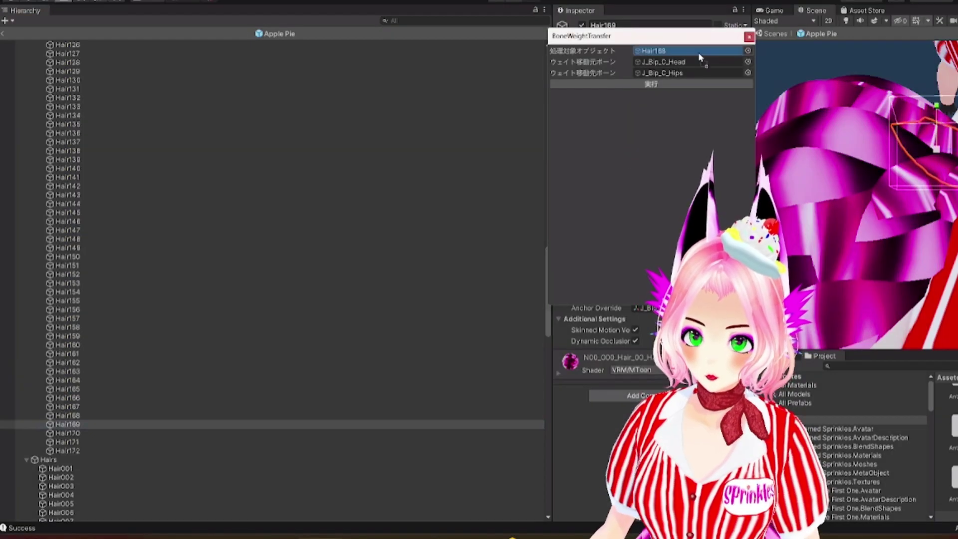
pyautogui.click(678, 85)
pyautogui.click(127, 432)
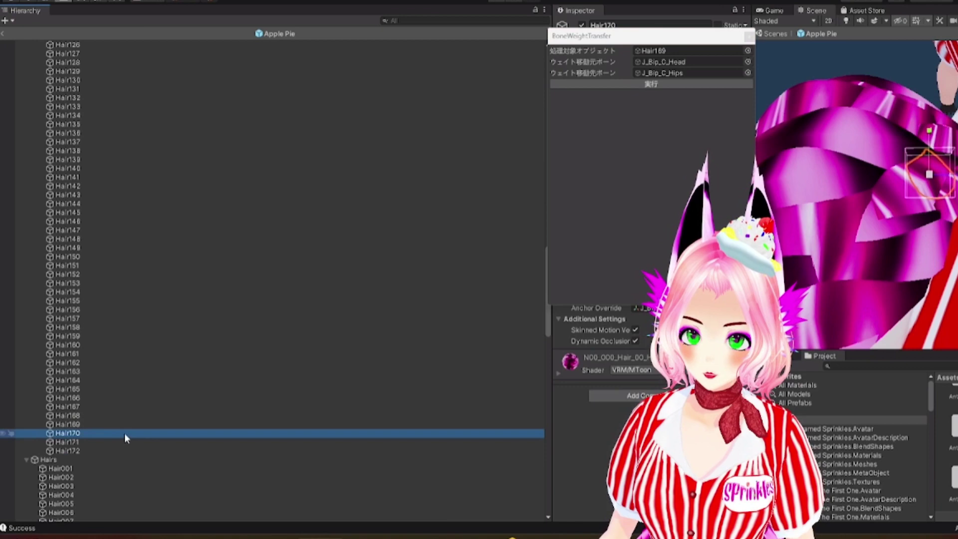
pyautogui.moveTo(125, 434); pyautogui.dragTo(654, 120)
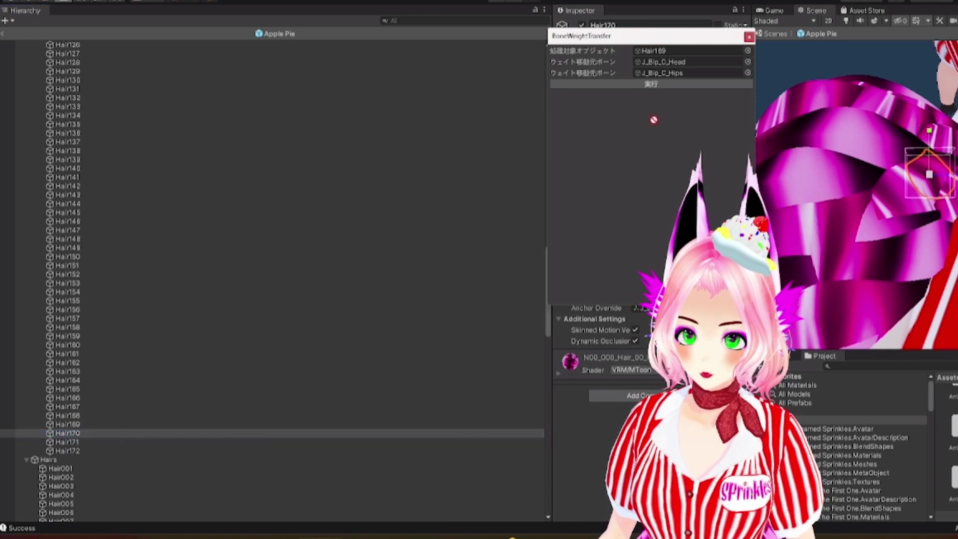
pyautogui.click(663, 85)
pyautogui.click(127, 442)
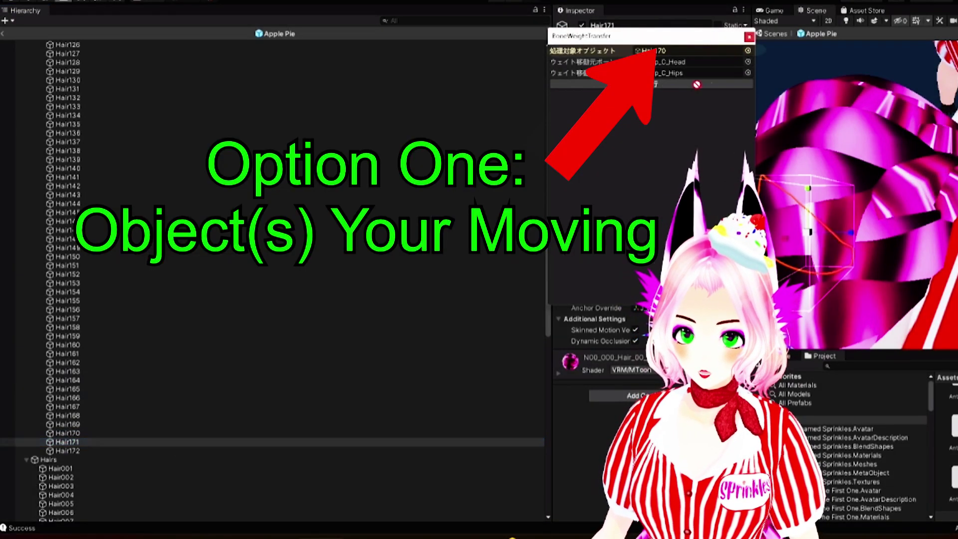
pyautogui.click(110, 452)
pyautogui.moveTo(102, 454); pyautogui.dragTo(721, 51)
pyautogui.click(696, 83)
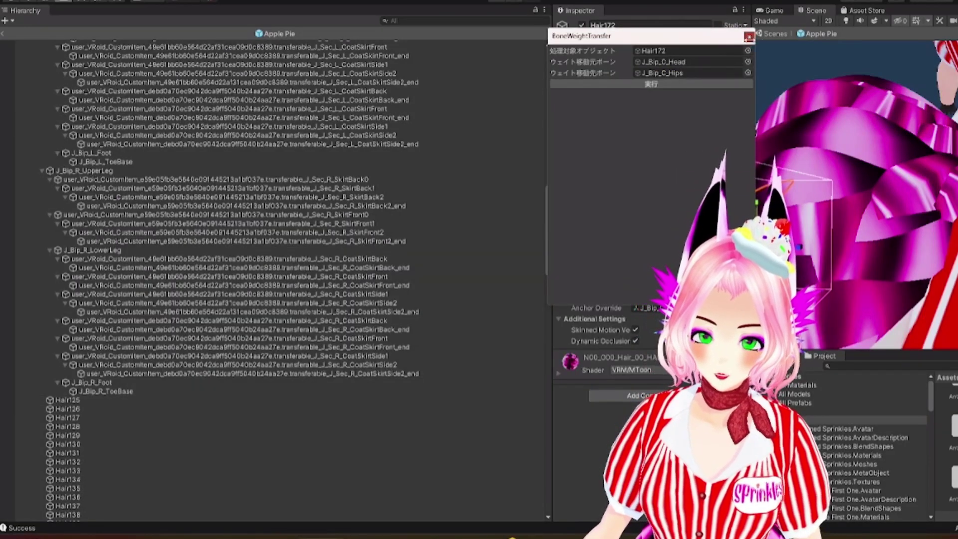
# - Close the BoneWeightTransfer window and widen the Scene view panel
pyautogui.click(748, 37)
pyautogui.scroll(10, 40, 396)
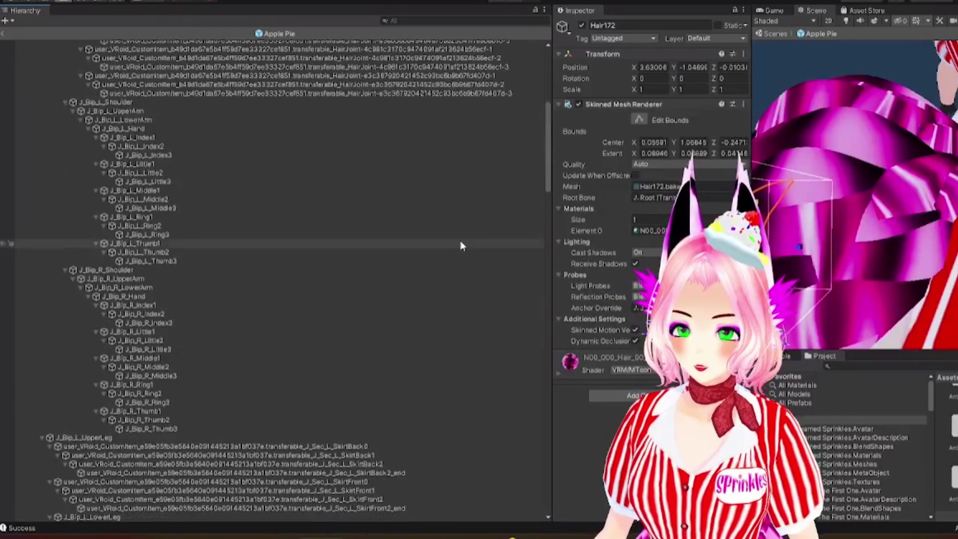
pyautogui.scroll(10, 460, 240)
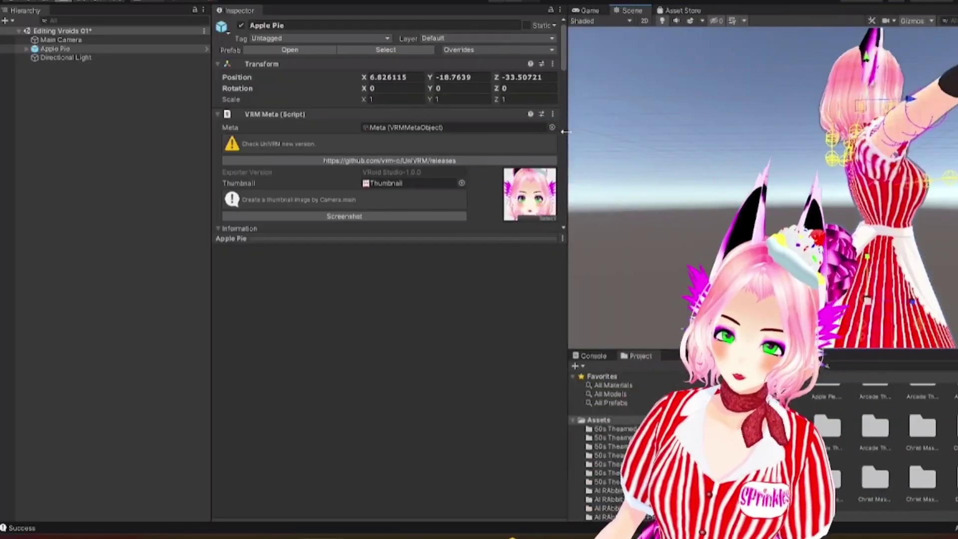
pyautogui.moveTo(567, 138); pyautogui.dragTo(533, 137)
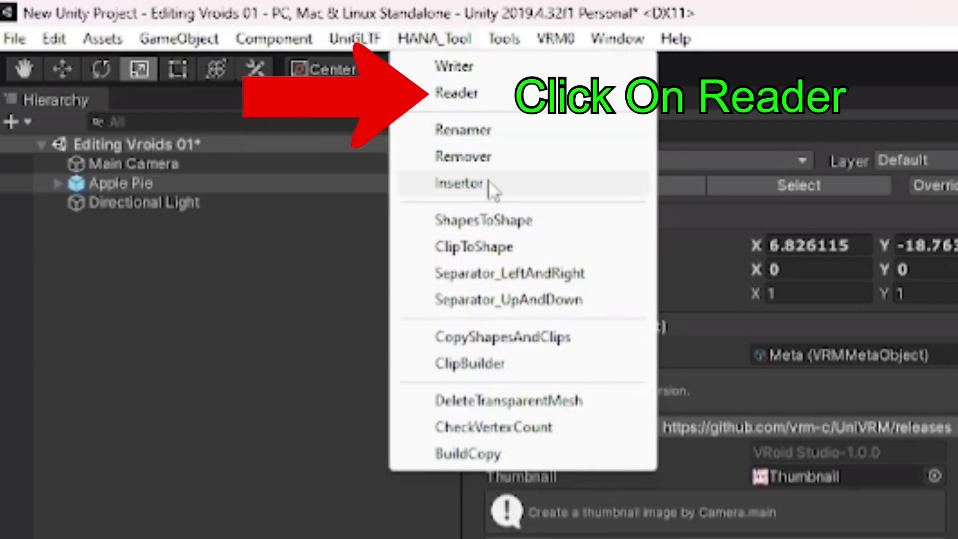
# - Use HANA_Tool Reader to read PerfectSync_VRoid_v1_0_0_Female.txt blend shapes into the face SkinnedMeshRenderer
pyautogui.click(483, 94)
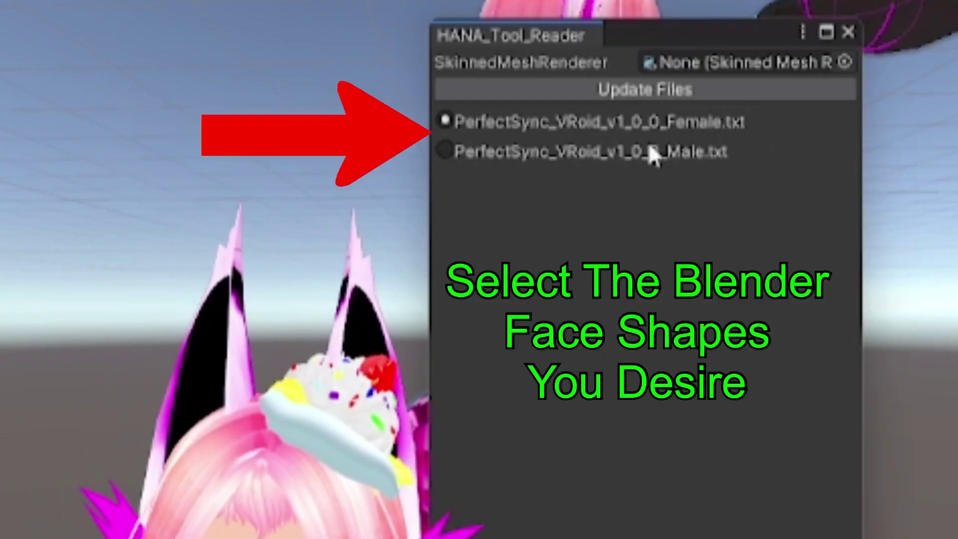
pyautogui.click(837, 67)
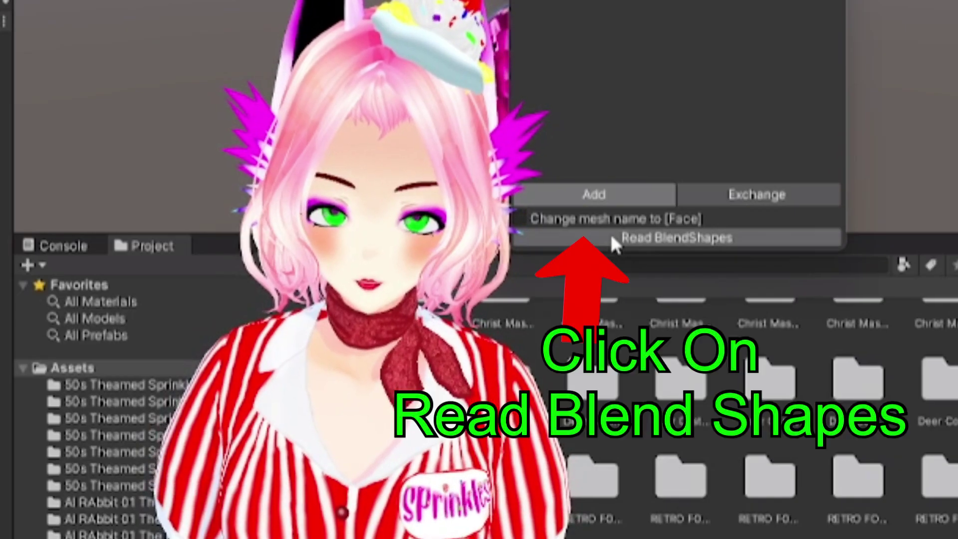
pyautogui.click(615, 239)
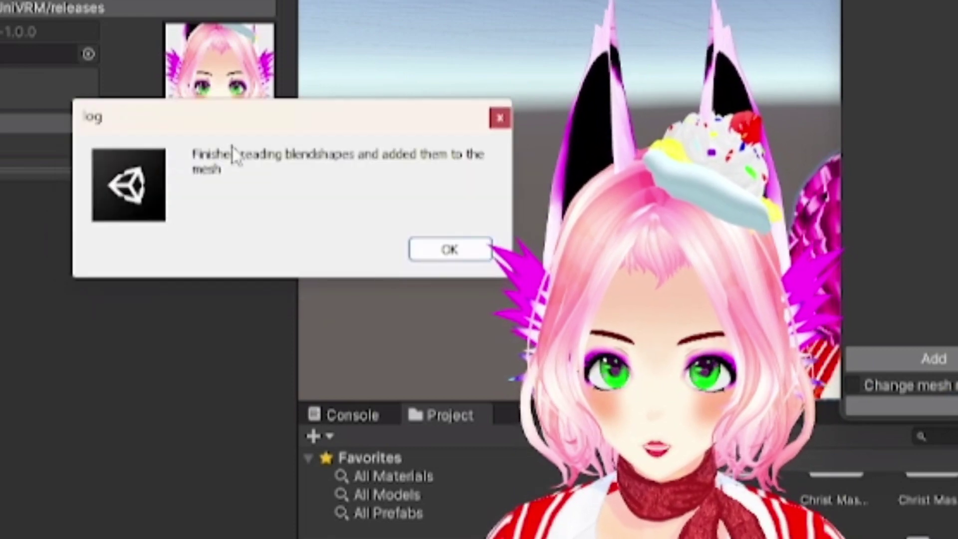
pyautogui.click(432, 255)
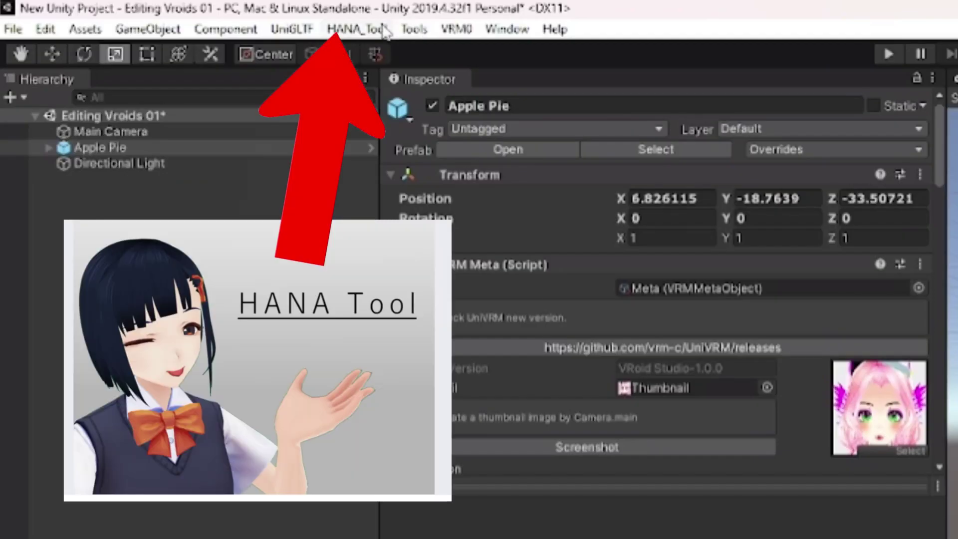
pyautogui.click(357, 29)
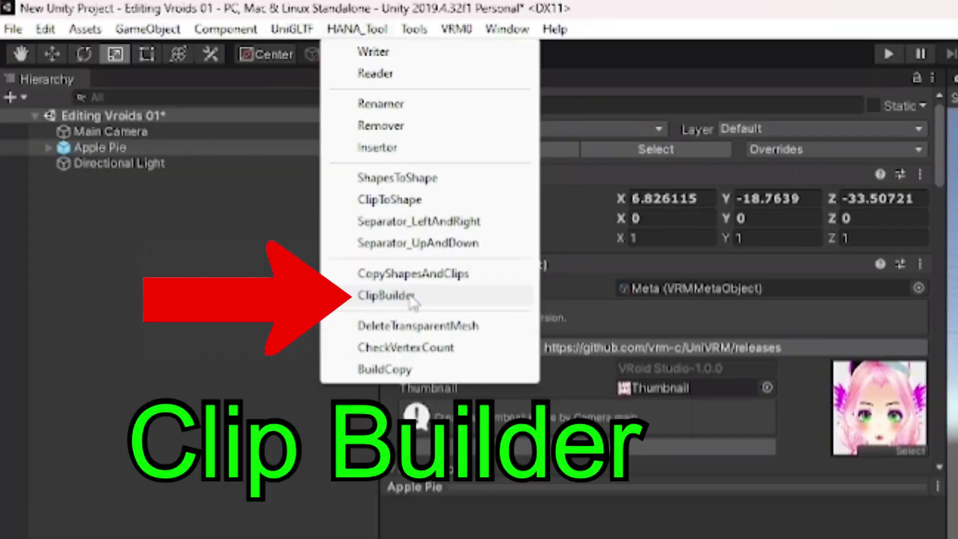
# - Run HANA_Tool ClipBuilder on Apple Pie to generate BlendShape clips such as BlendShape.Angry
pyautogui.click(387, 296)
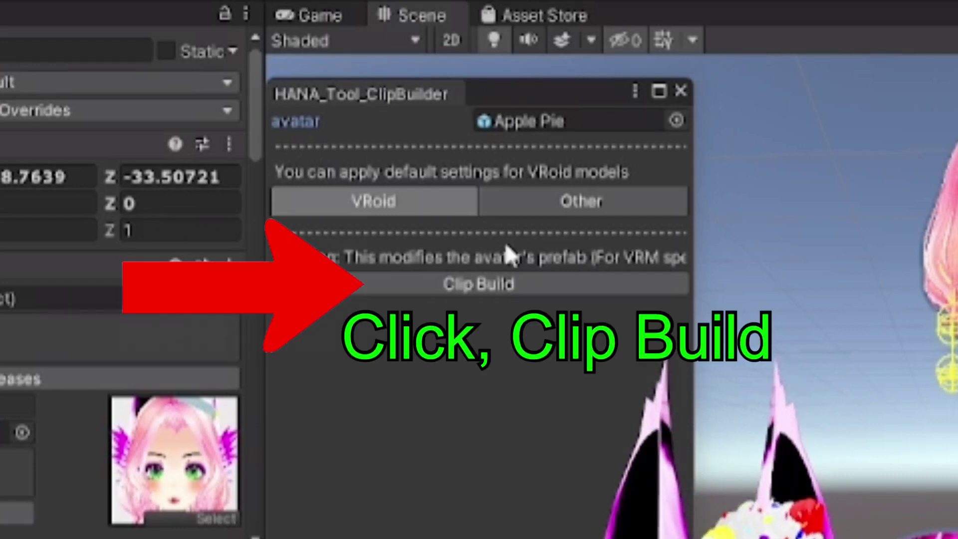
pyautogui.click(382, 280)
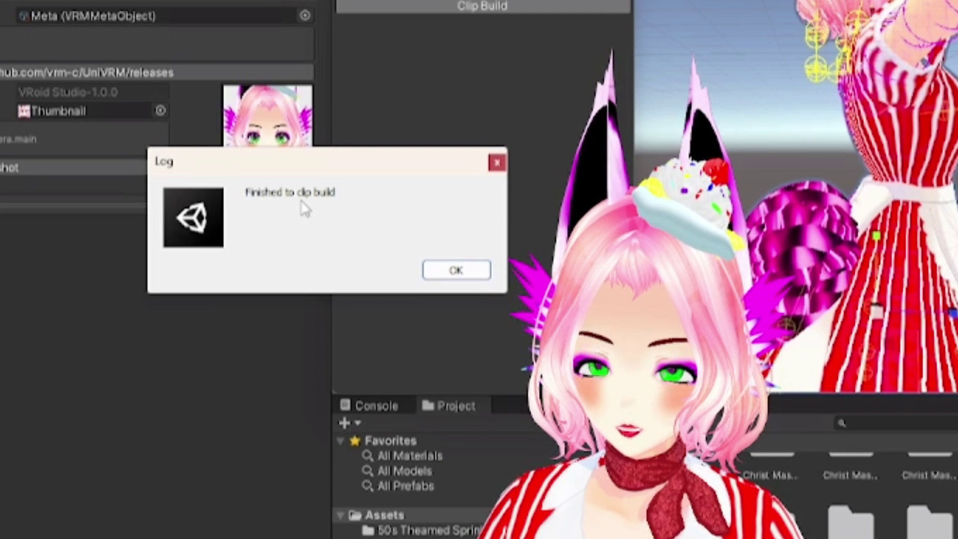
pyautogui.click(454, 271)
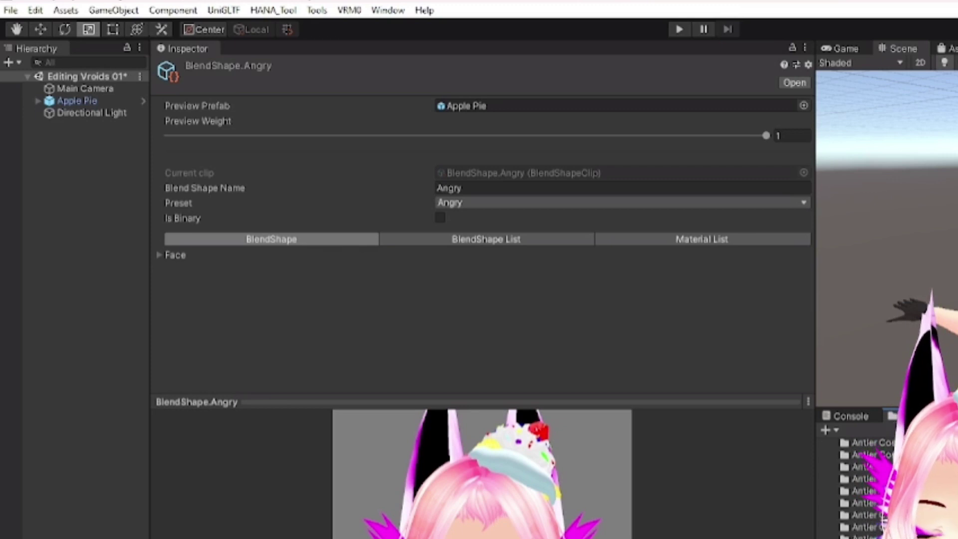
# - Preview the A, I, U and E mouth clips on the Apple Pie BlendShape asset
pyautogui.scroll(-5, 449, 240)
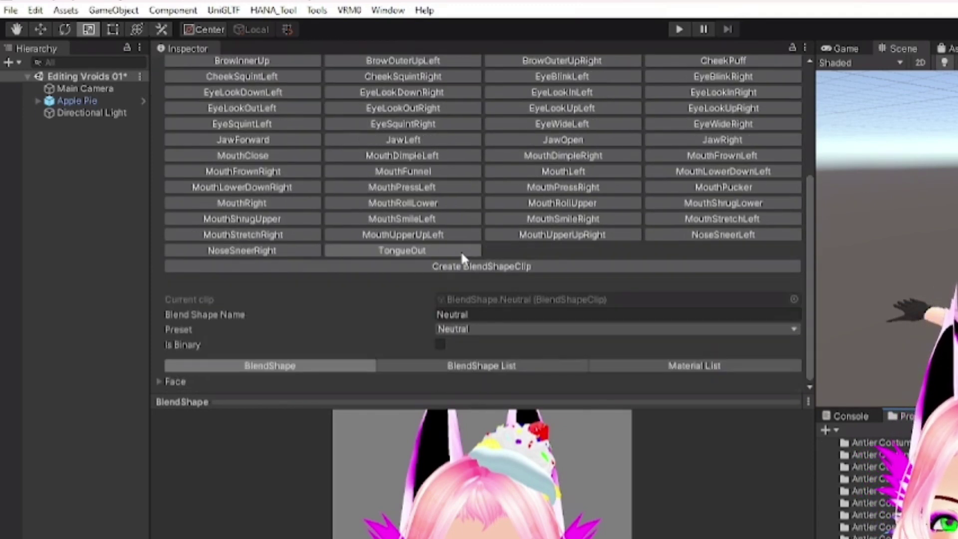
pyautogui.scroll(5, 498, 260)
pyautogui.scroll(-5, 499, 260)
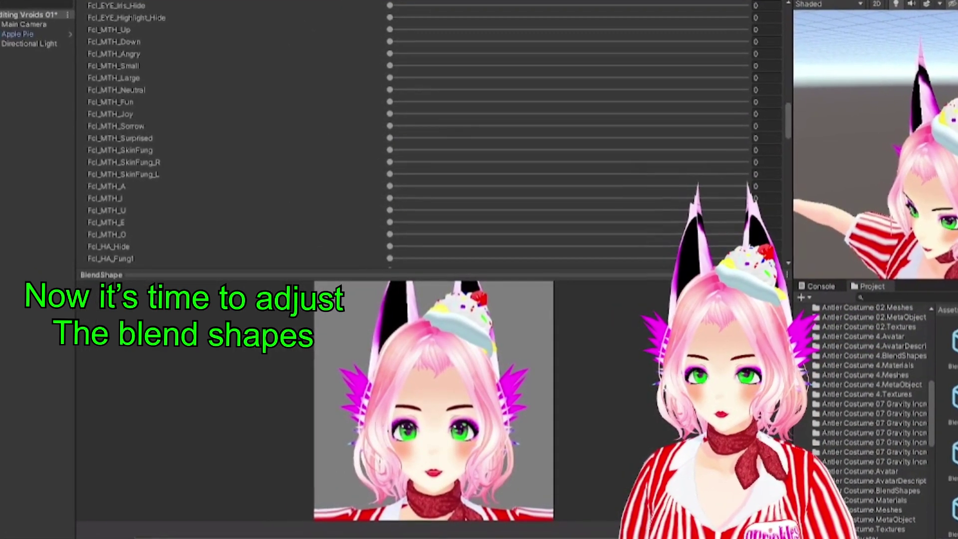
pyautogui.scroll(4, 179, 165)
pyautogui.scroll(5, 169, 153)
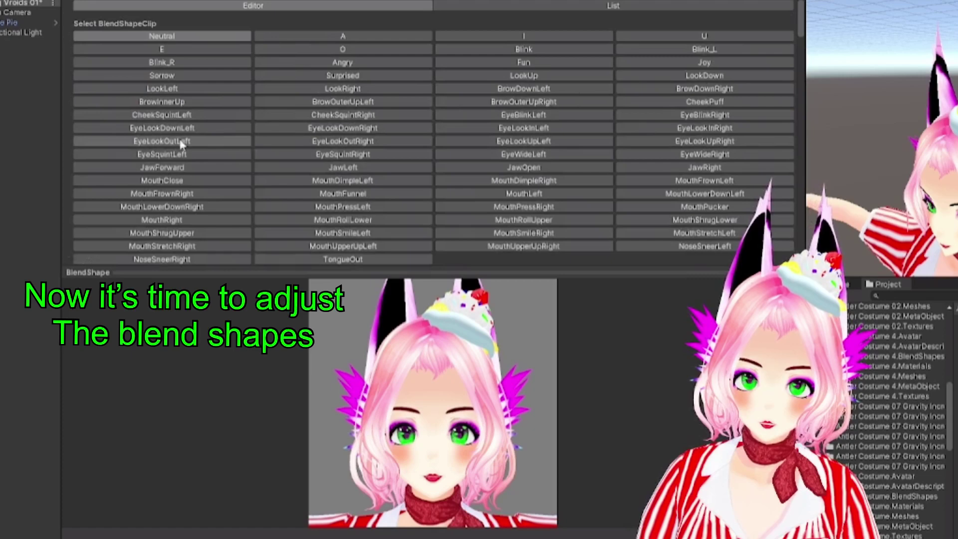
pyautogui.click(326, 28)
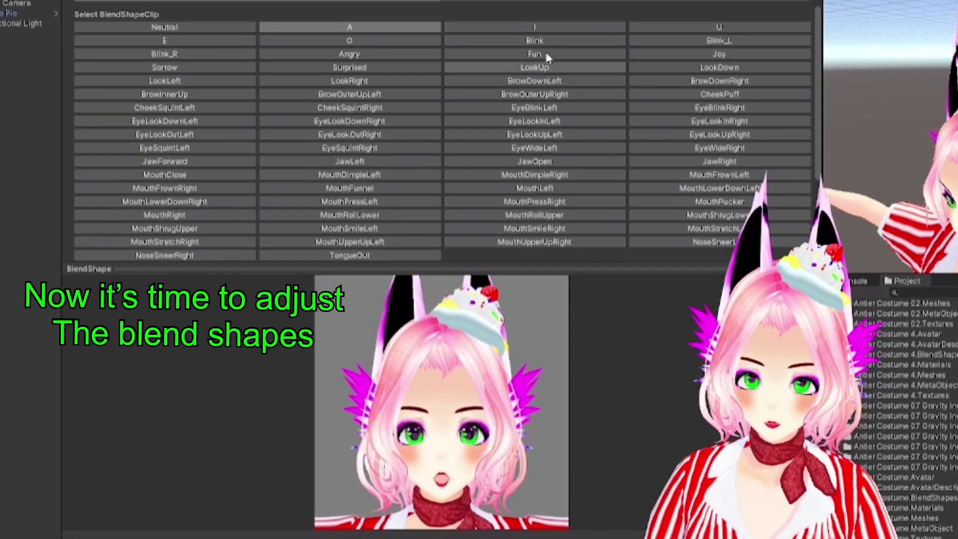
pyautogui.click(535, 26)
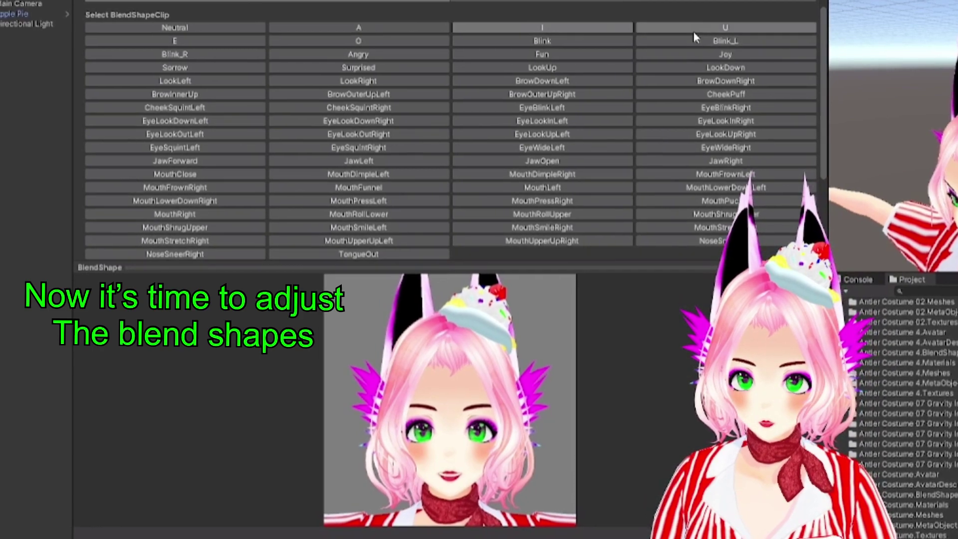
pyautogui.click(692, 29)
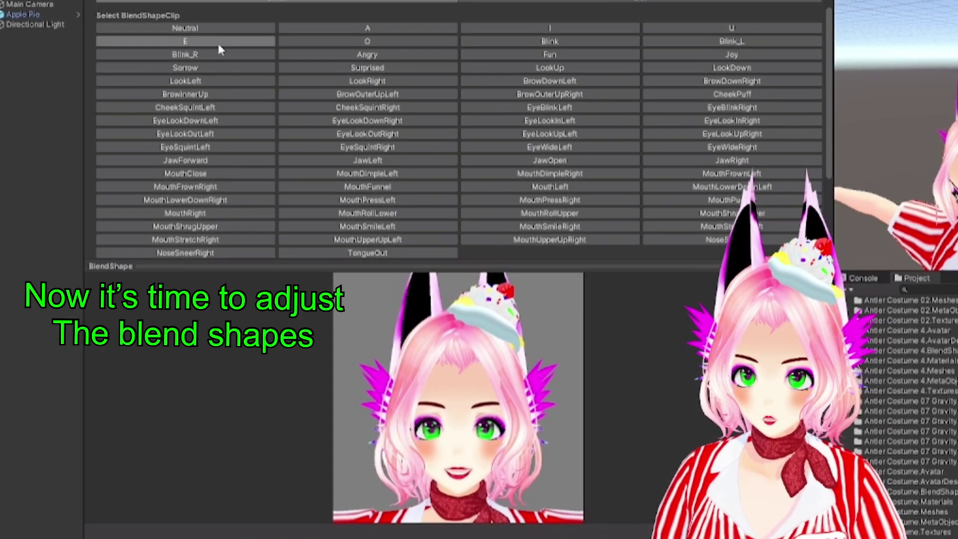
pyautogui.click(217, 41)
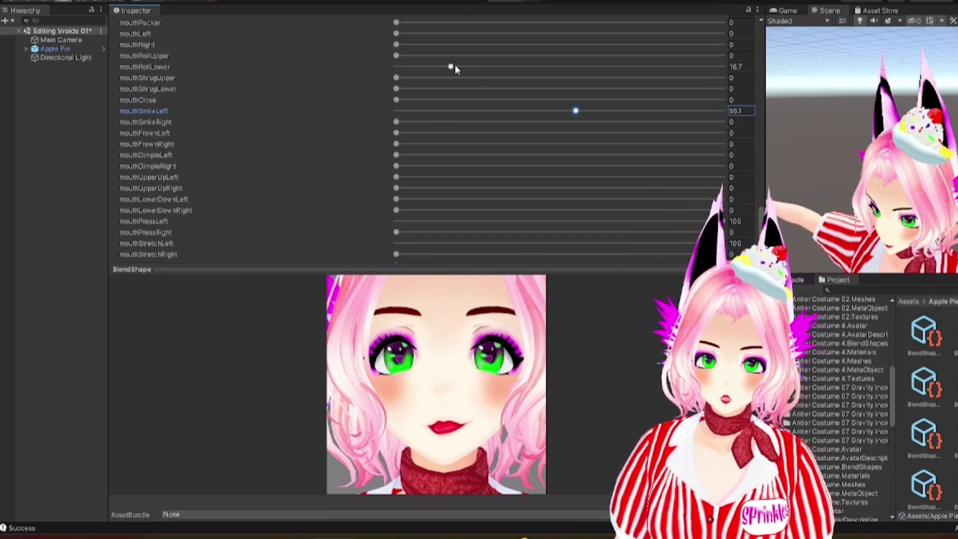
# - Set MouthSmileLeft to mouthSmileLeft 57.9, mouthUpperUpLeft 52.7, mouthPressLeft 100, plus raised mouthStretchLeft
pyautogui.moveTo(450, 67); pyautogui.dragTo(588, 66)
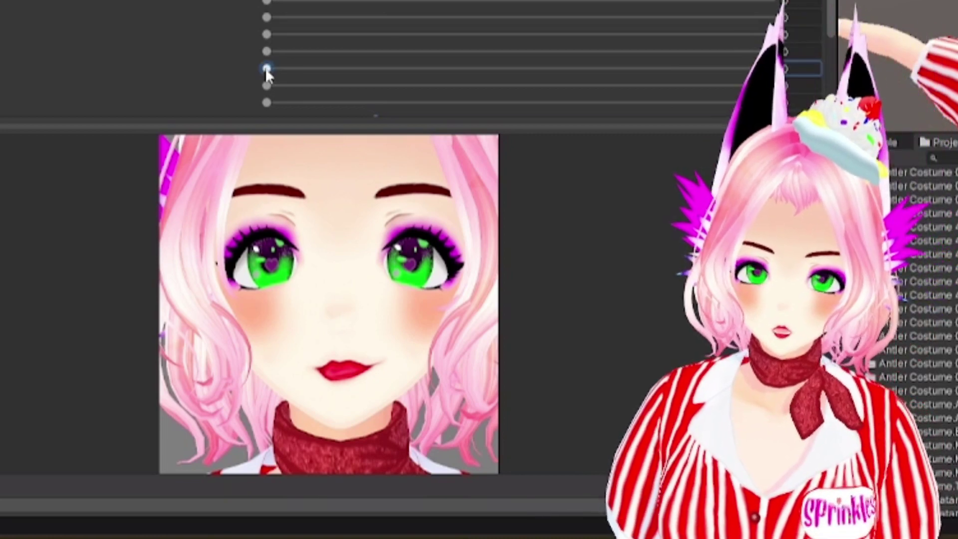
pyautogui.moveTo(266, 68); pyautogui.dragTo(97, 89)
pyautogui.moveTo(384, 51); pyautogui.dragTo(771, 51)
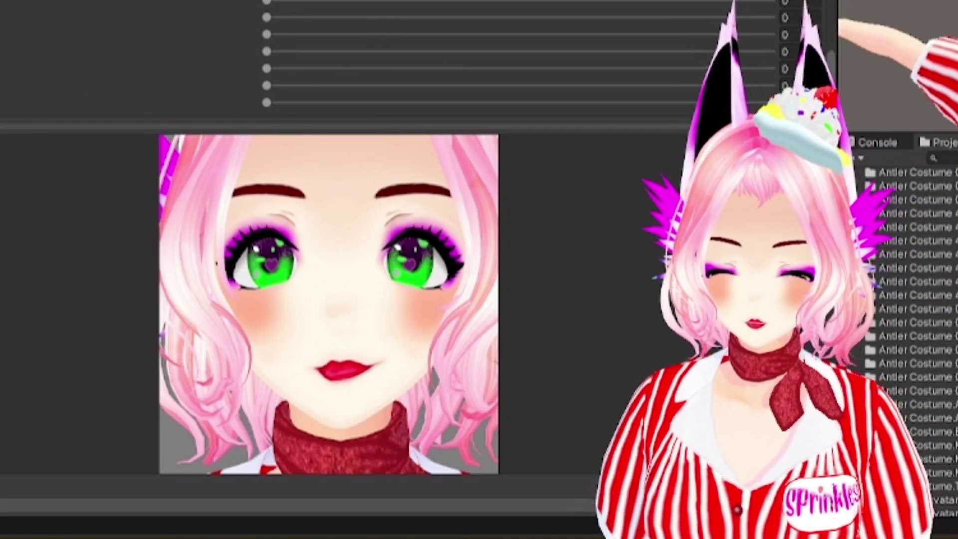
pyautogui.moveTo(384, 85); pyautogui.dragTo(332, 85)
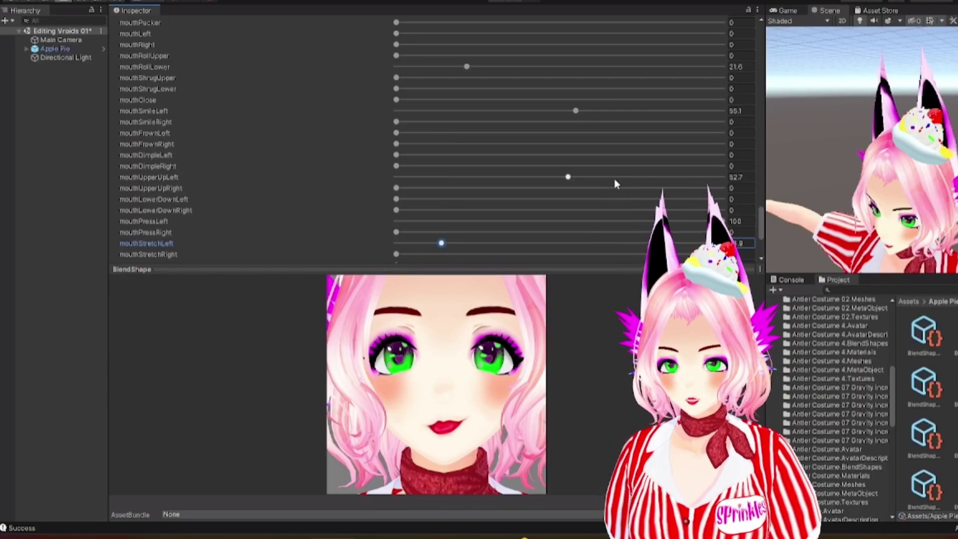
pyautogui.moveTo(576, 110); pyautogui.dragTo(633, 110)
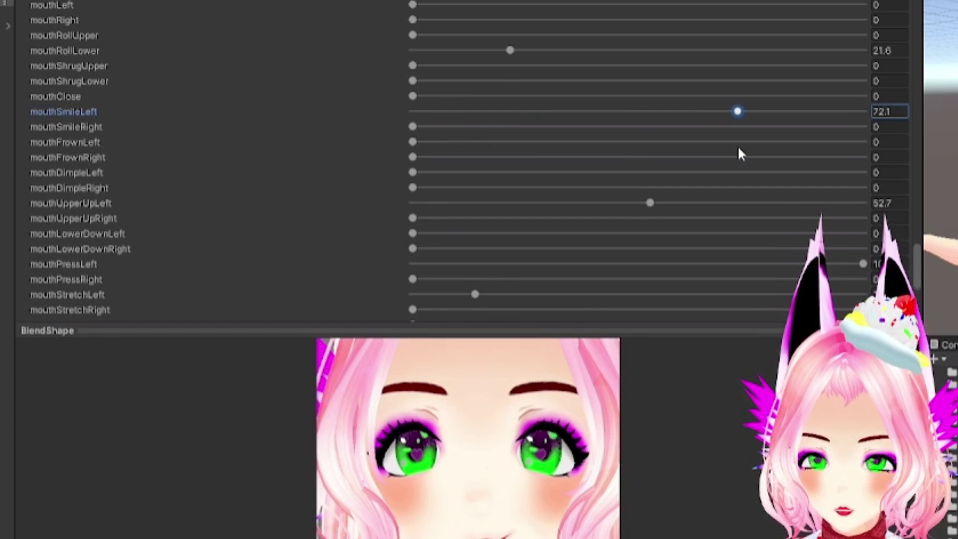
pyautogui.moveTo(737, 112); pyautogui.dragTo(674, 179)
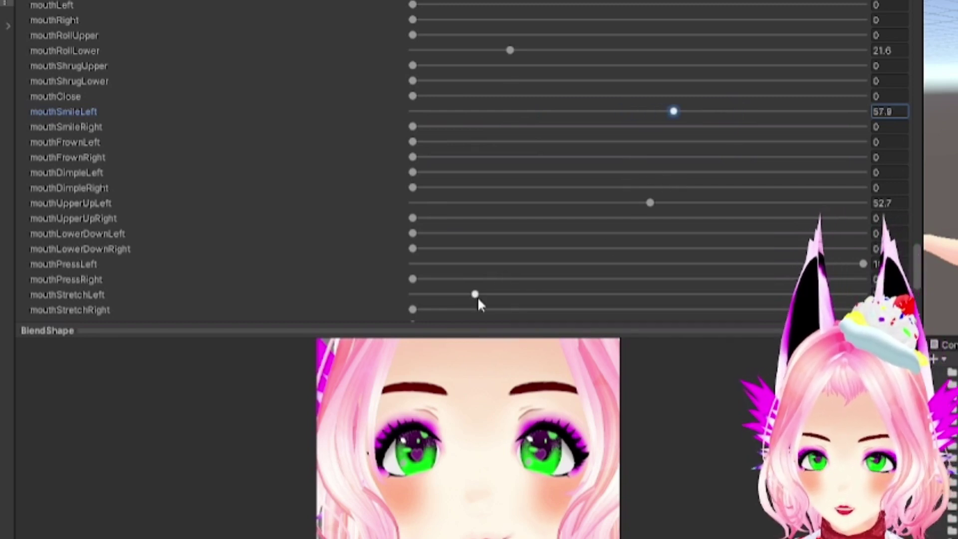
pyautogui.moveTo(567, 288); pyautogui.dragTo(799, 294)
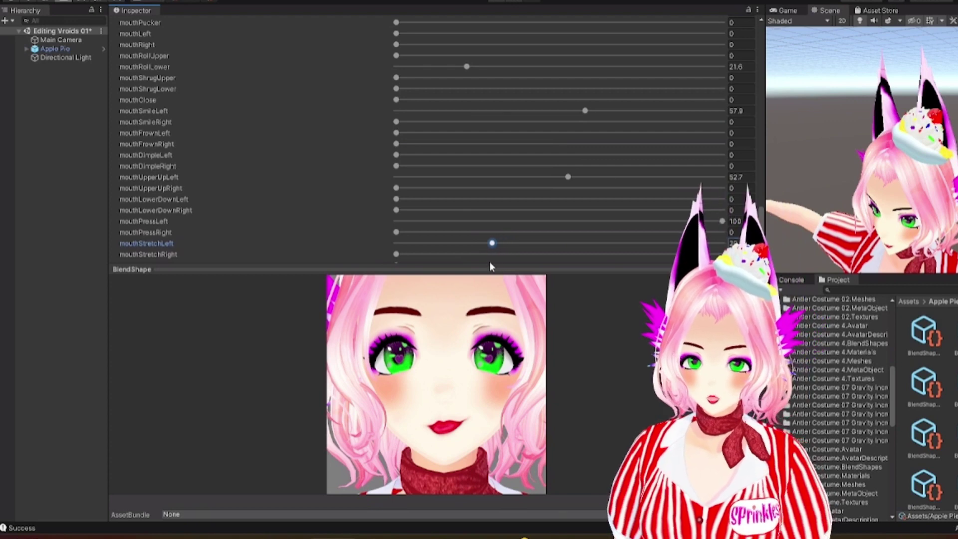
pyautogui.scroll(15, 484, 244)
pyautogui.scroll(-3, 499, 190)
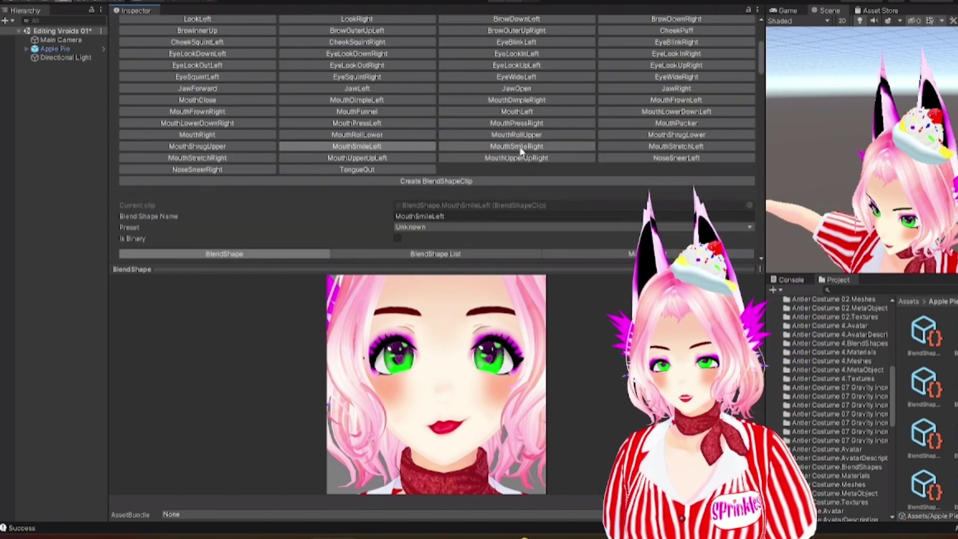
# - Switch to the MouthSmileRight clip and scroll toward its blendshape sliders
pyautogui.click(519, 147)
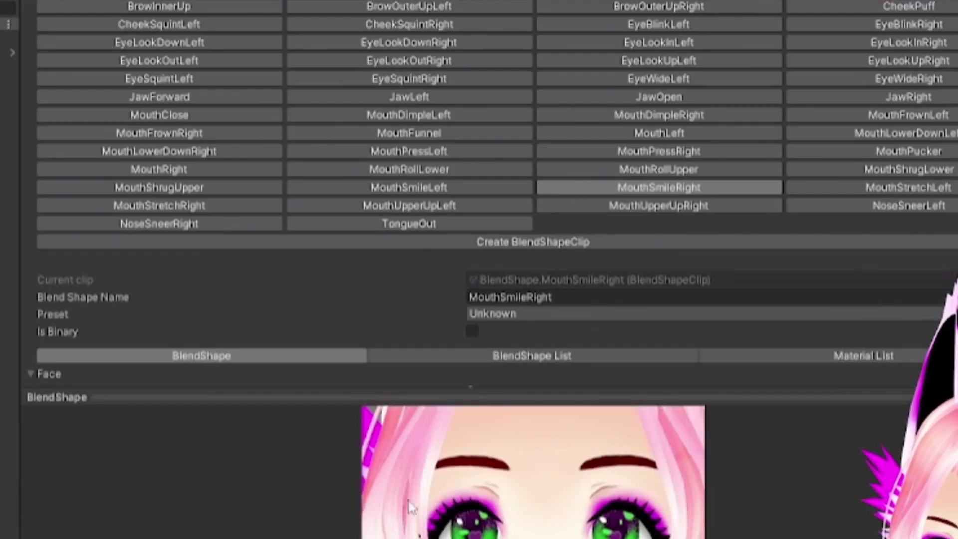
pyautogui.scroll(-10, 545, 289)
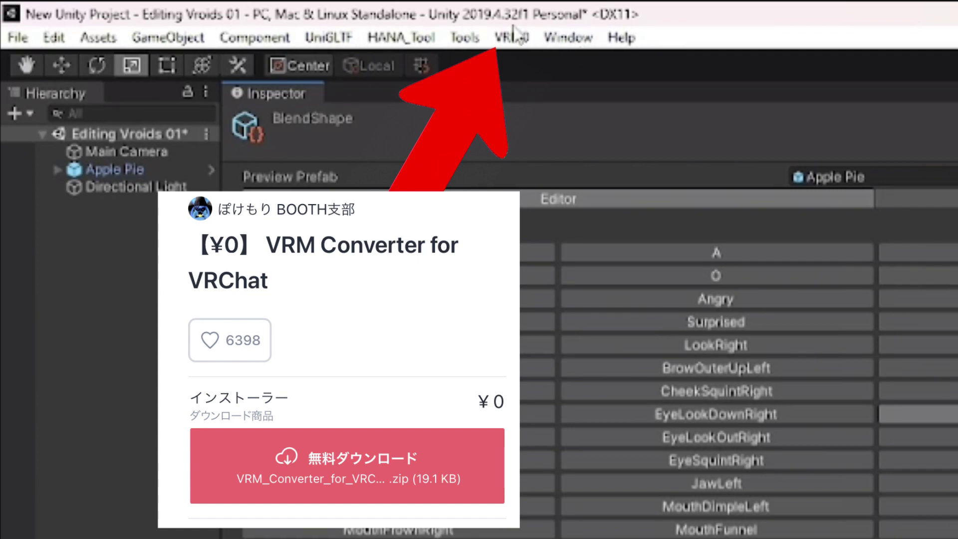
# - Export Apple Pie to VRM 0.x with English language and Apple Pie as the ExportRoot
pyautogui.click(511, 37)
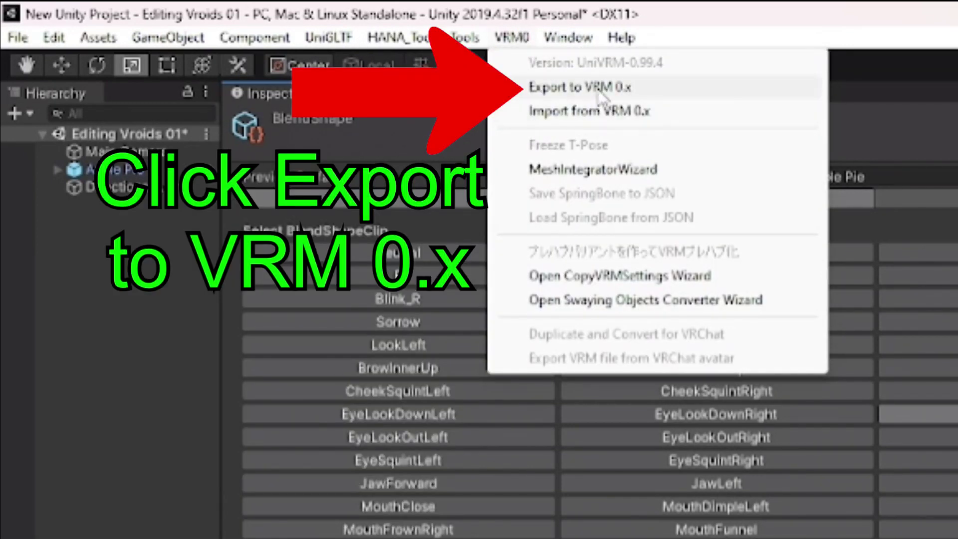
pyautogui.click(599, 88)
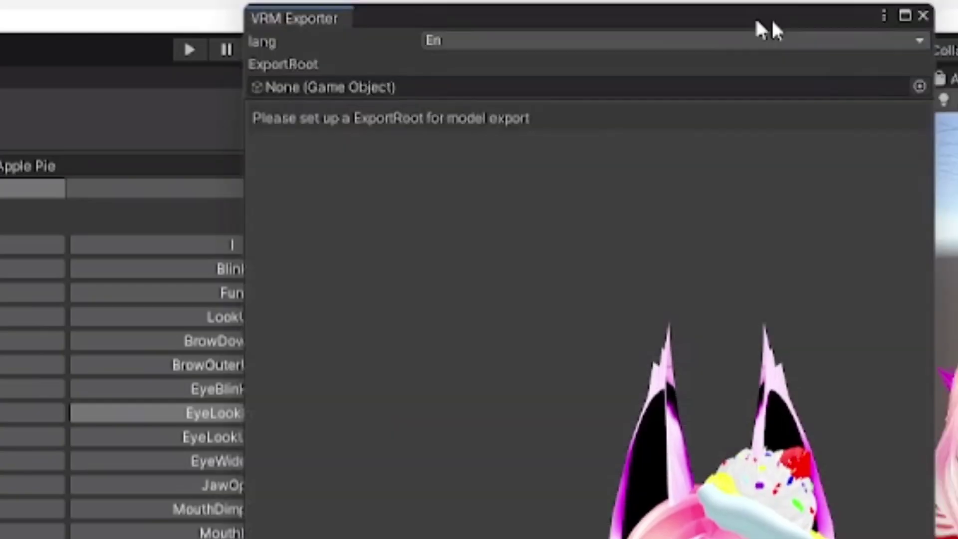
pyautogui.moveTo(772, 28); pyautogui.dragTo(637, 20)
pyautogui.click(781, 36)
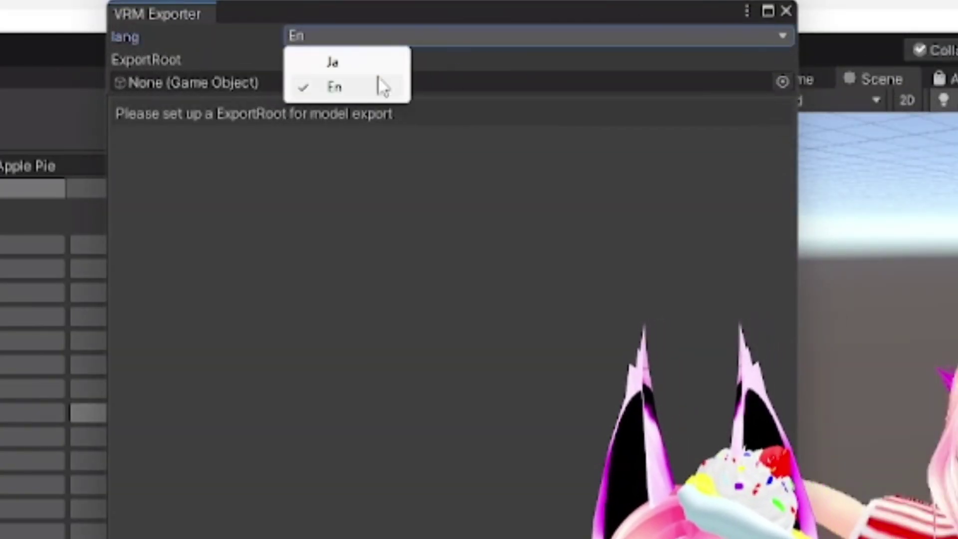
pyautogui.click(351, 89)
pyautogui.click(783, 81)
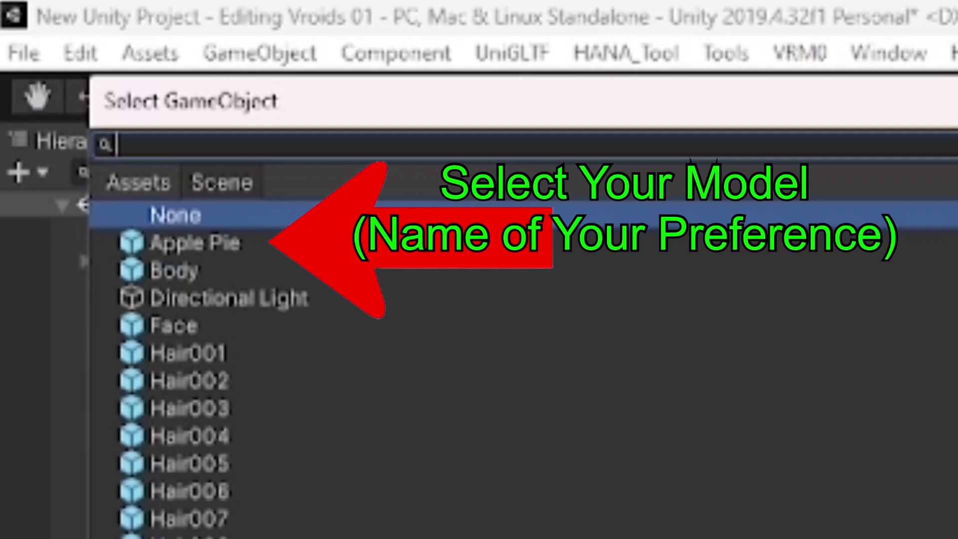
pyautogui.doubleClick(271, 243)
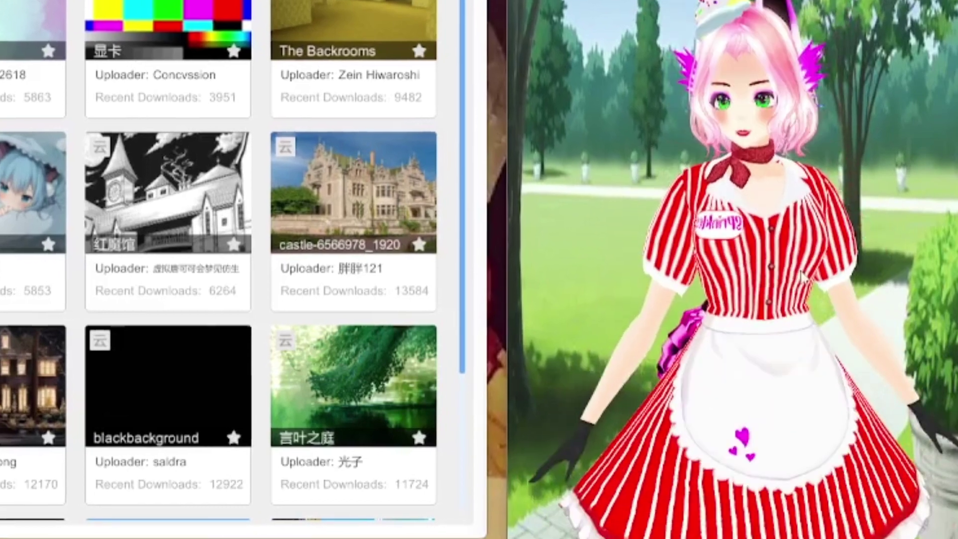
# - Rotate the Apple Pie avatar preview to view her from behind, then scroll up the page
pyautogui.moveTo(801, 277); pyautogui.dragTo(540, 299)
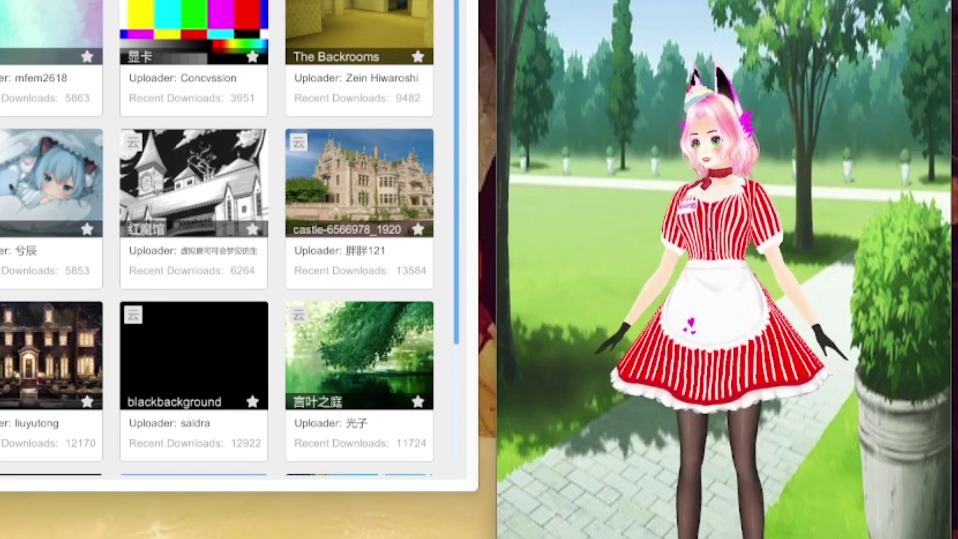
pyautogui.scroll(5, 738, 339)
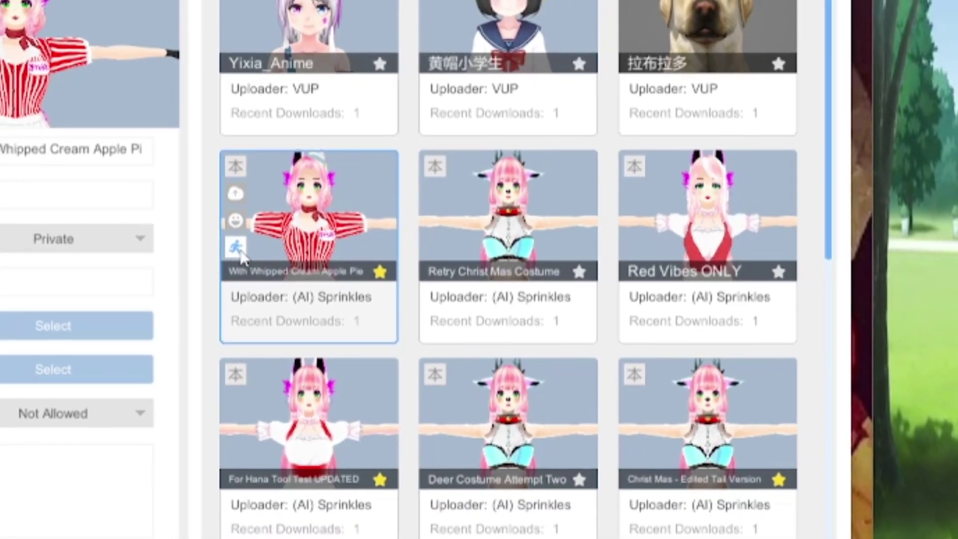
# - Check the Default behavior panel, then open Face channel mapping on the waitress avatar card
pyautogui.click(237, 255)
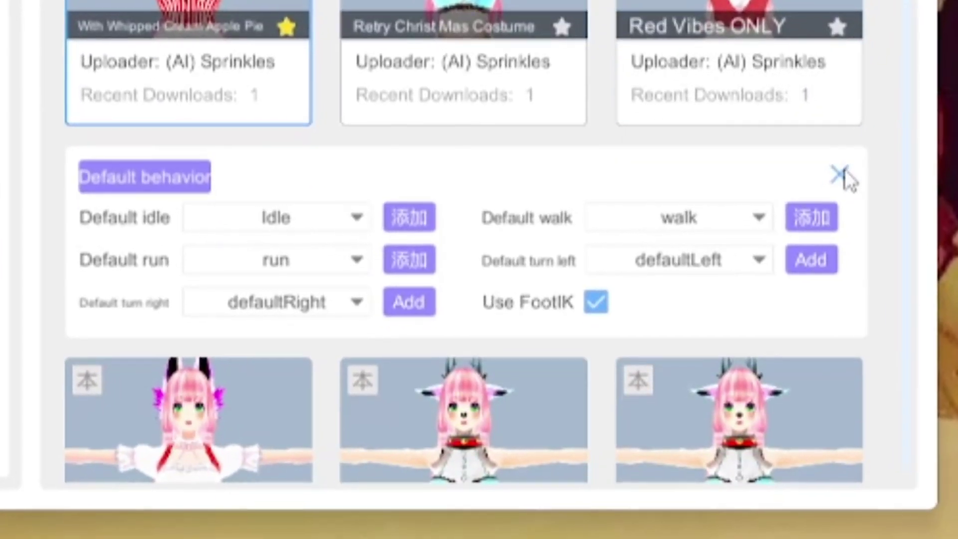
pyautogui.click(840, 175)
pyautogui.moveTo(134, 15)
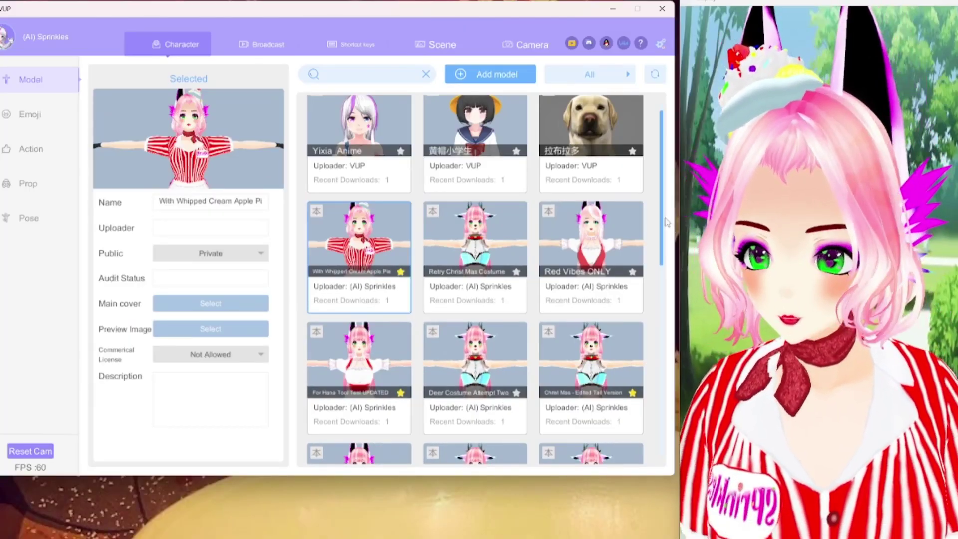
pyautogui.moveTo(317, 229)
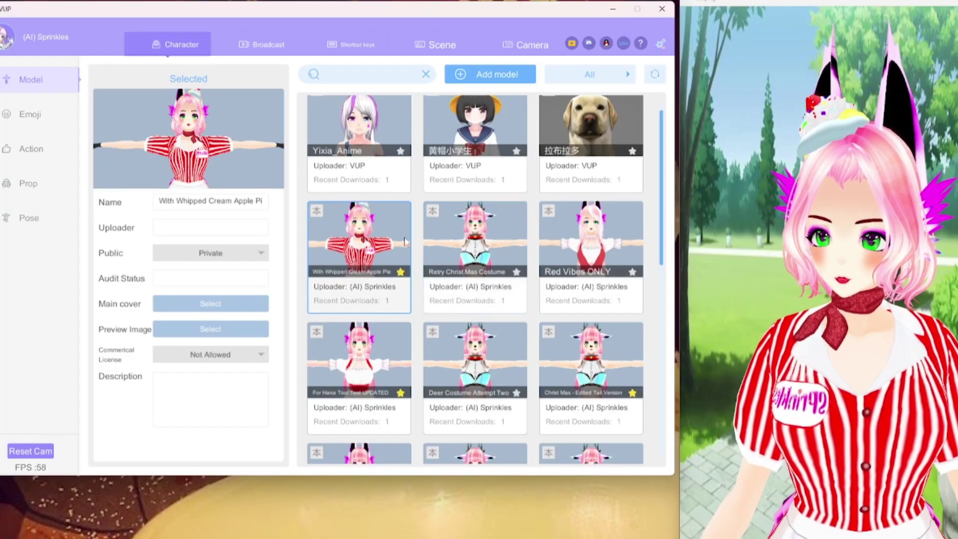
pyautogui.click(469, 245)
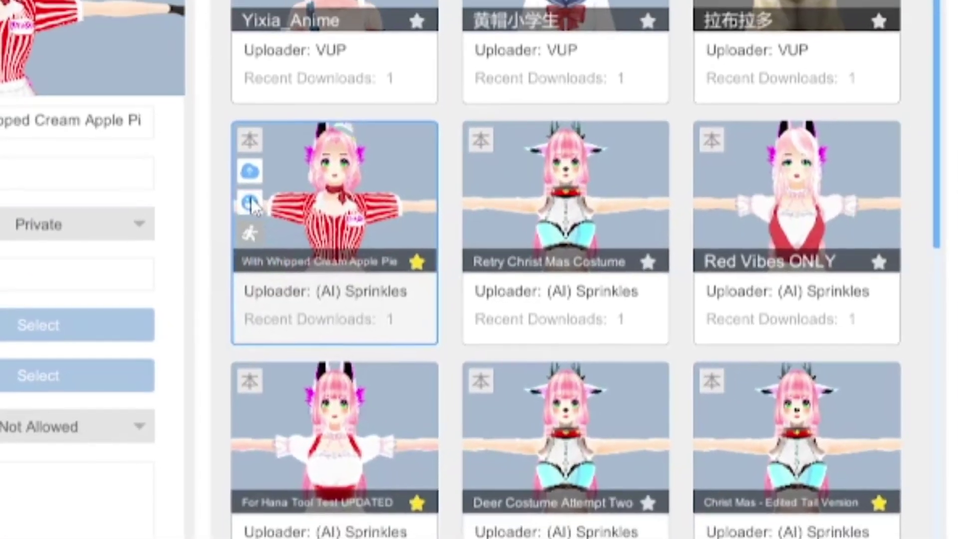
pyautogui.click(250, 203)
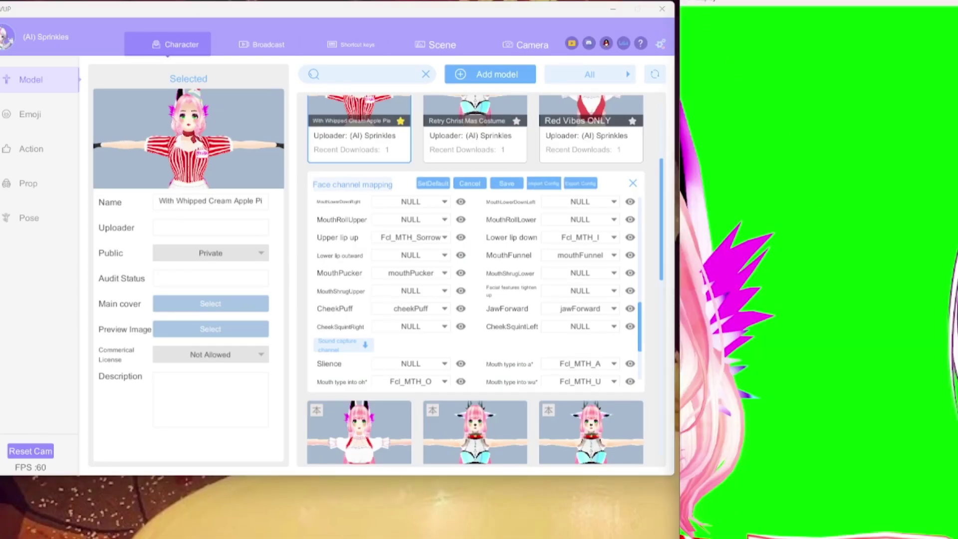
# - Shrink and reposition the green-screen display window, then scroll through the face channel mapping
pyautogui.moveTo(779, 3); pyautogui.dragTo(803, 116)
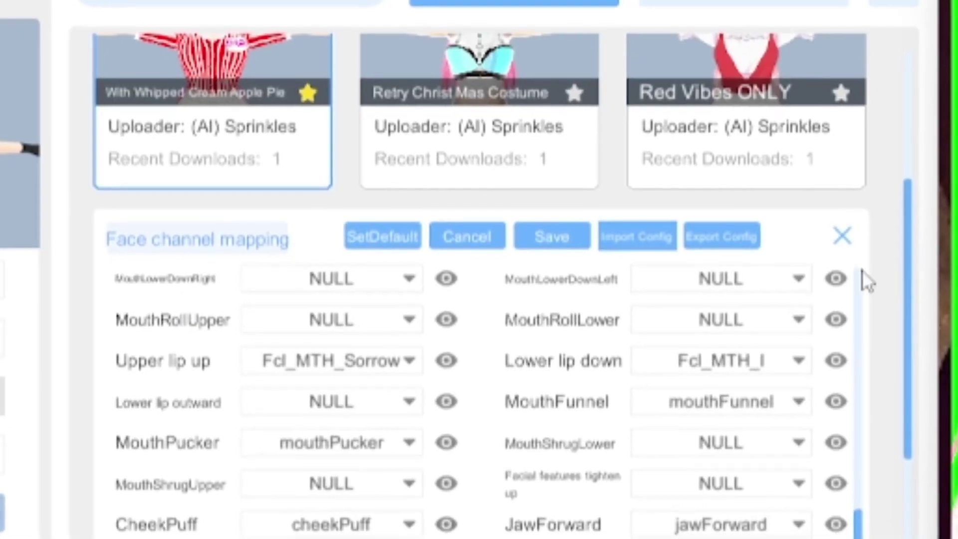
pyautogui.scroll(3, 670, 173)
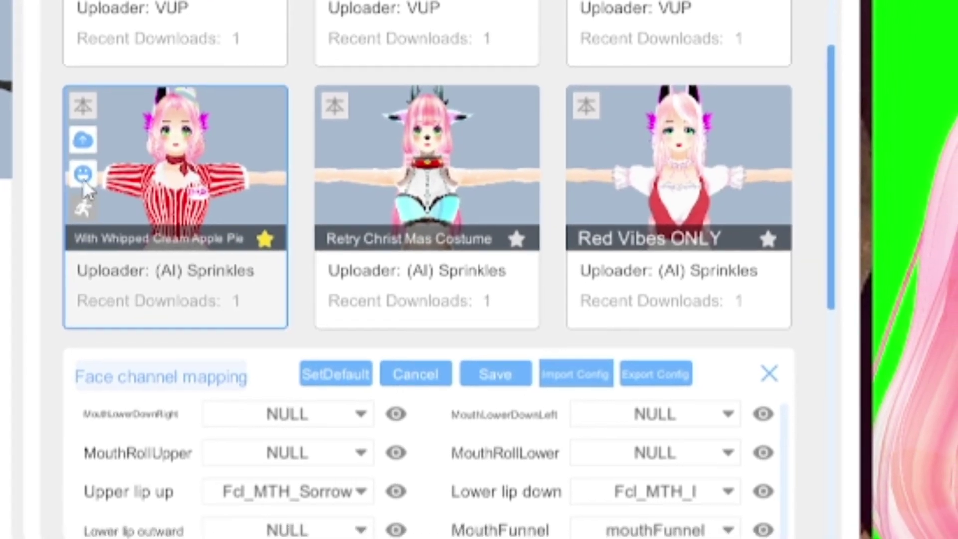
pyautogui.scroll(2, 745, 321)
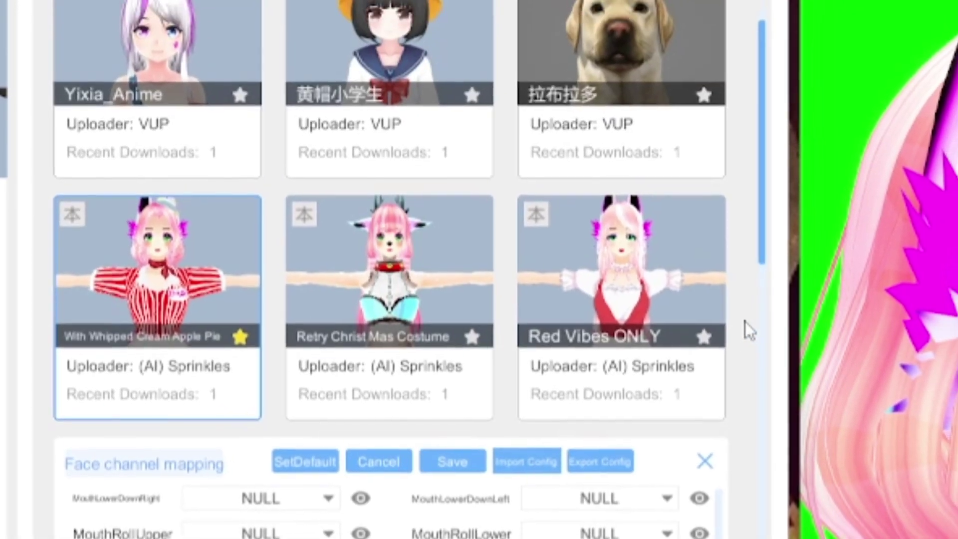
pyautogui.scroll(-5, 740, 64)
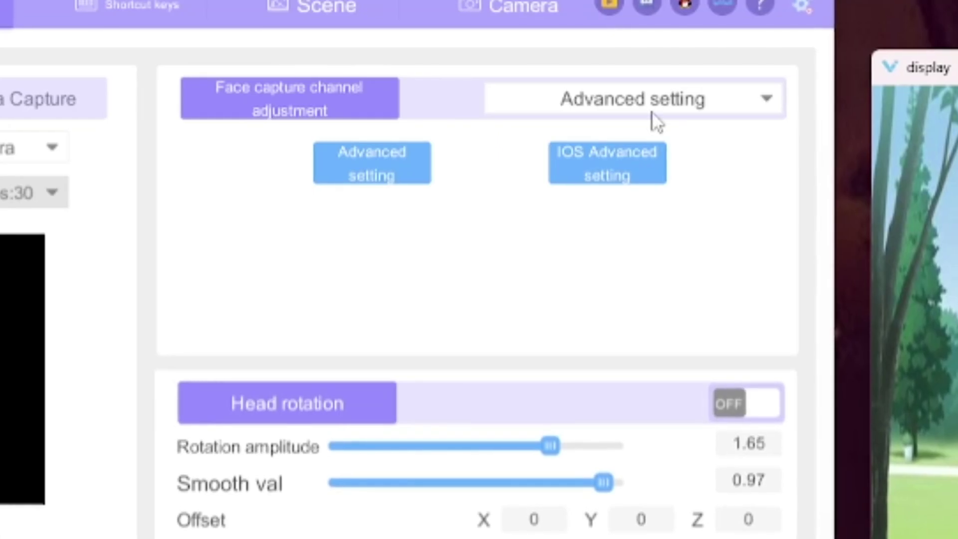
# - Switch face capture adjustment to General setting and tune mouth enlargement, trying 2.00 then about 1.10
pyautogui.click(654, 112)
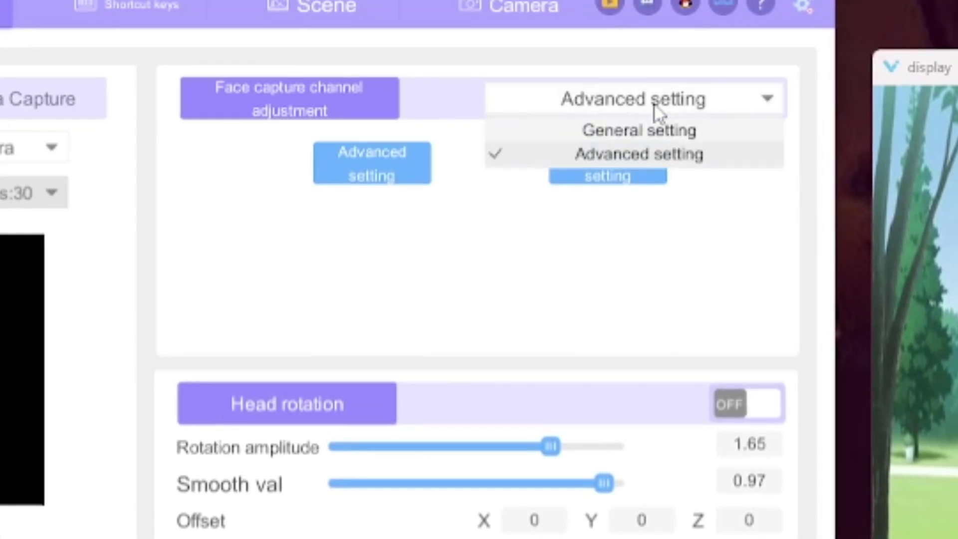
pyautogui.click(657, 130)
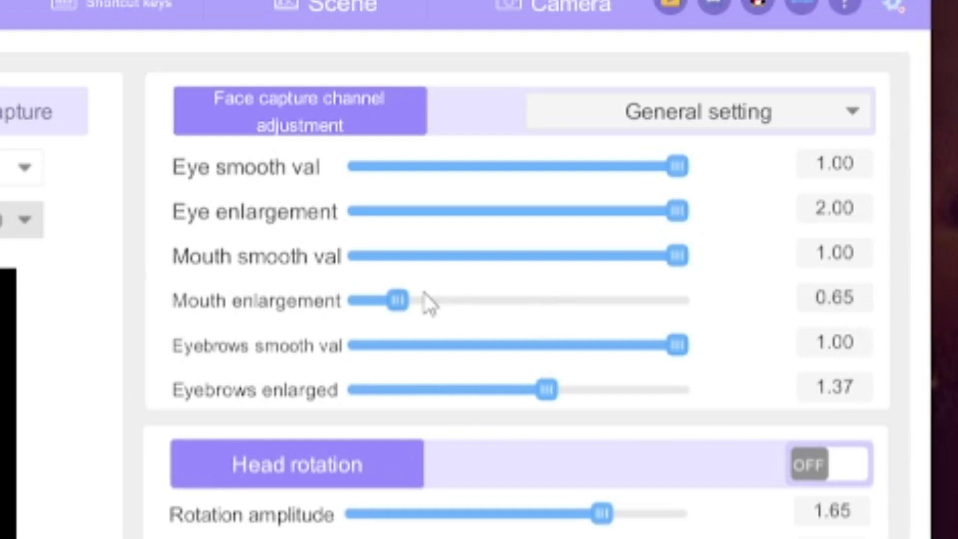
pyautogui.moveTo(453, 306); pyautogui.dragTo(957, 302)
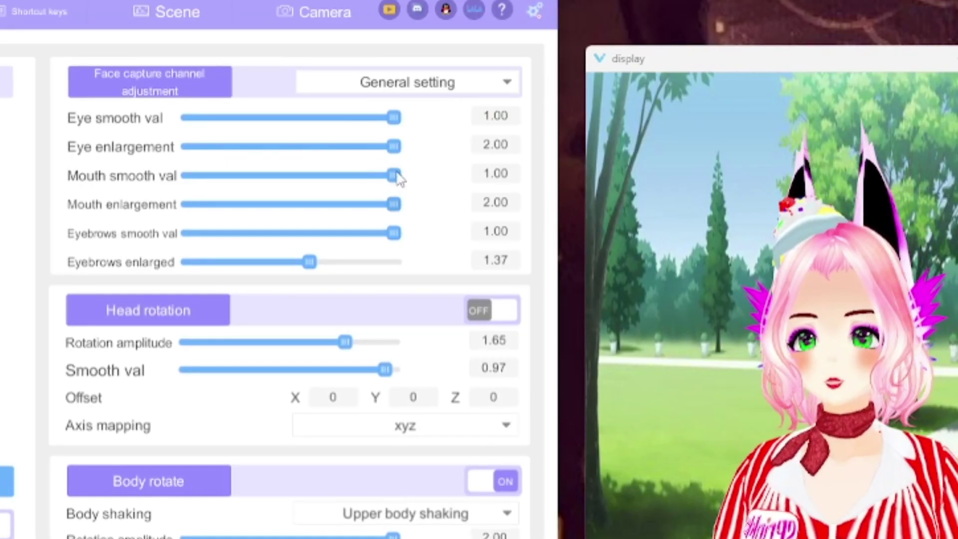
pyautogui.moveTo(394, 206); pyautogui.dragTo(196, 215)
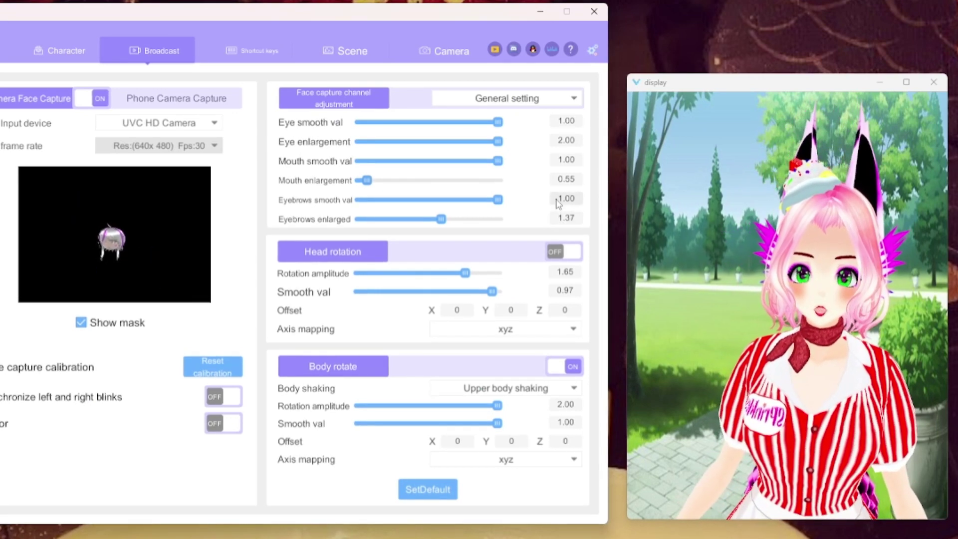
# - Set the Eyebrows enlarged slider to 0.62 and the head Rotation amplitude slider to 0.84
pyautogui.moveTo(441, 220); pyautogui.dragTo(501, 219)
pyautogui.moveTo(466, 273); pyautogui.dragTo(398, 274)
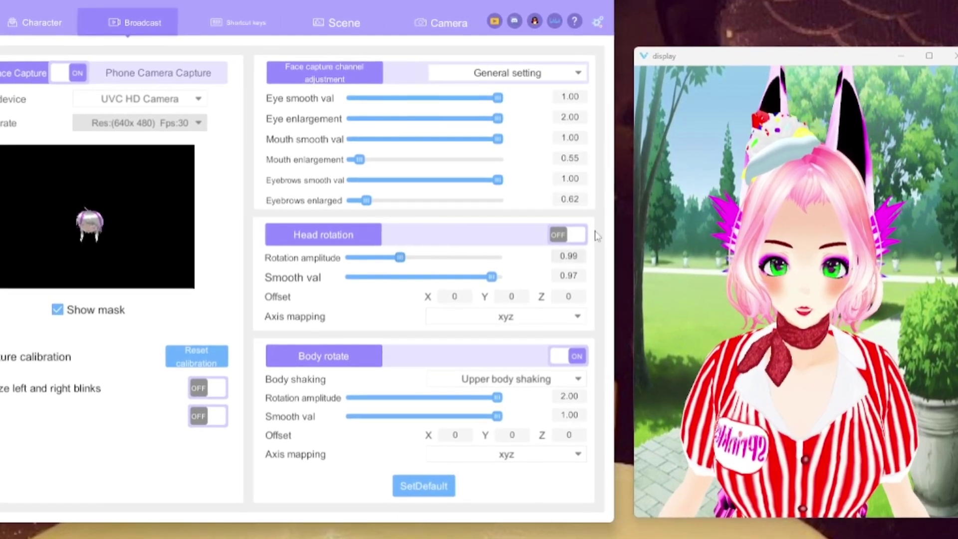
# - Switch the Head rotation toggle on and set its Rotation amplitude to 0.66
pyautogui.click(571, 236)
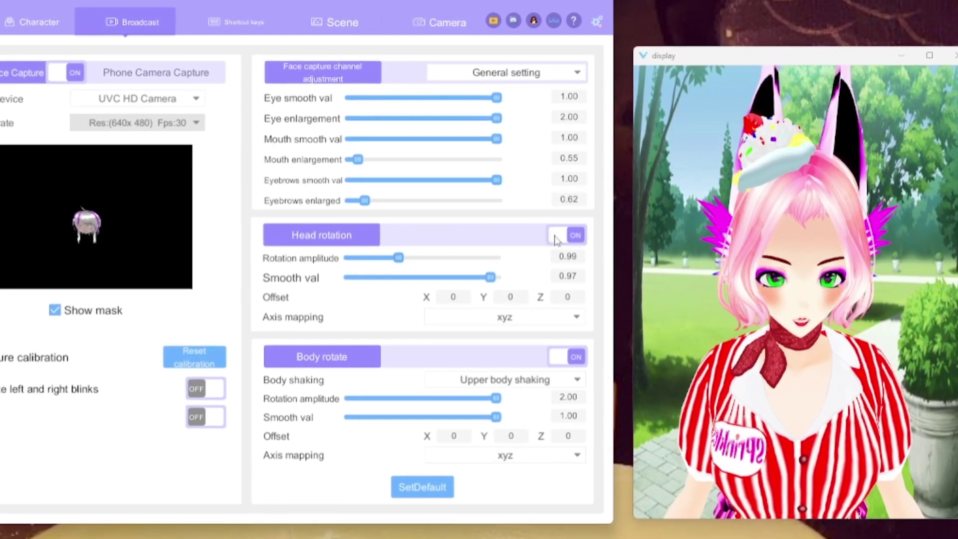
pyautogui.moveTo(398, 258); pyautogui.dragTo(455, 264)
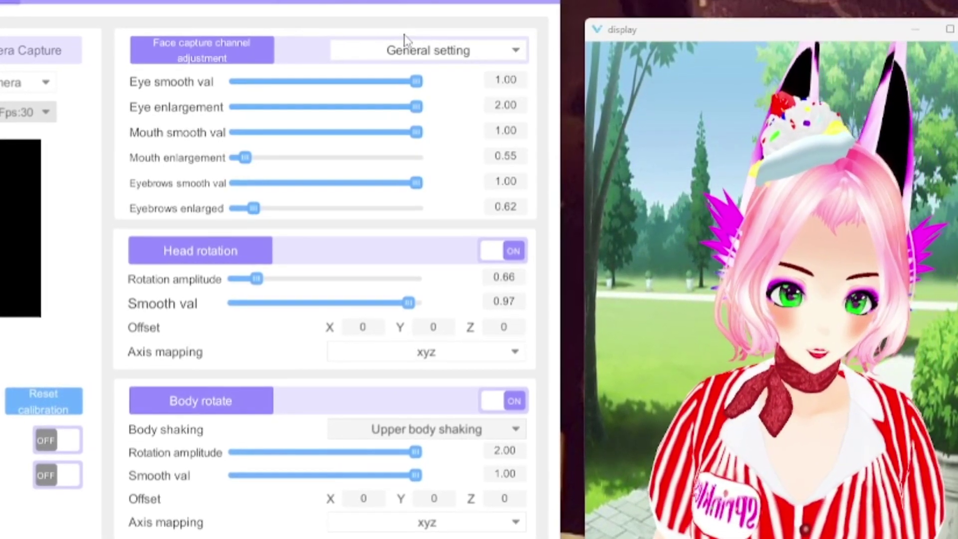
pyautogui.click(417, 50)
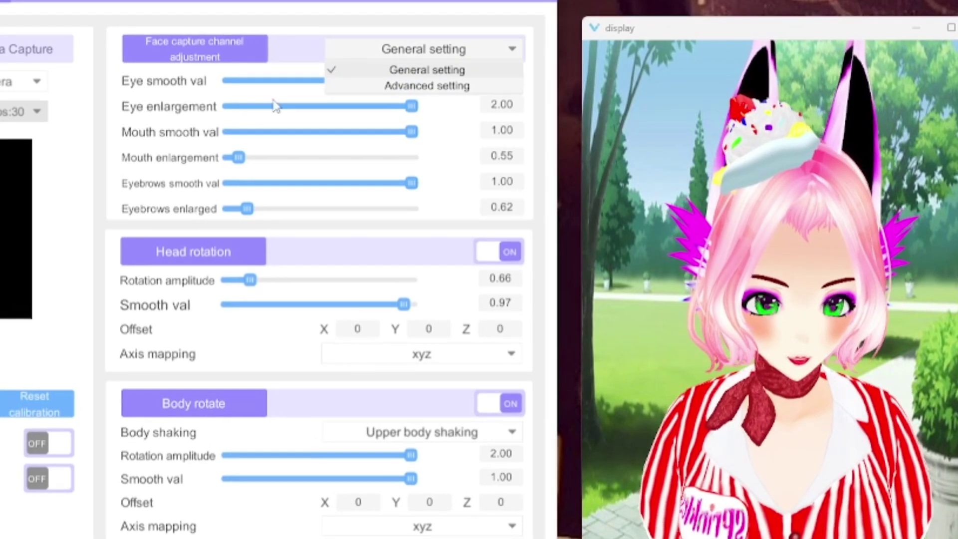
pyautogui.click(145, 118)
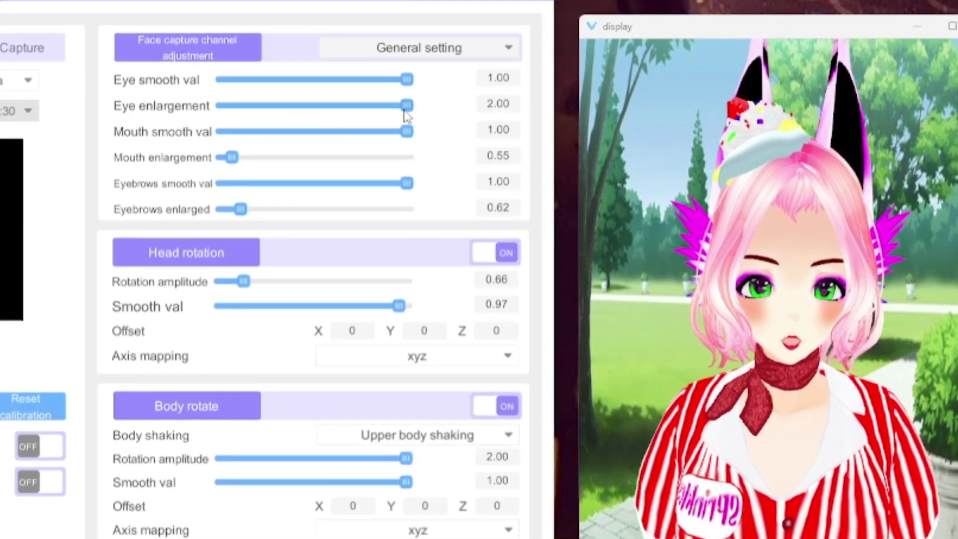
pyautogui.moveTo(406, 107); pyautogui.dragTo(529, 132)
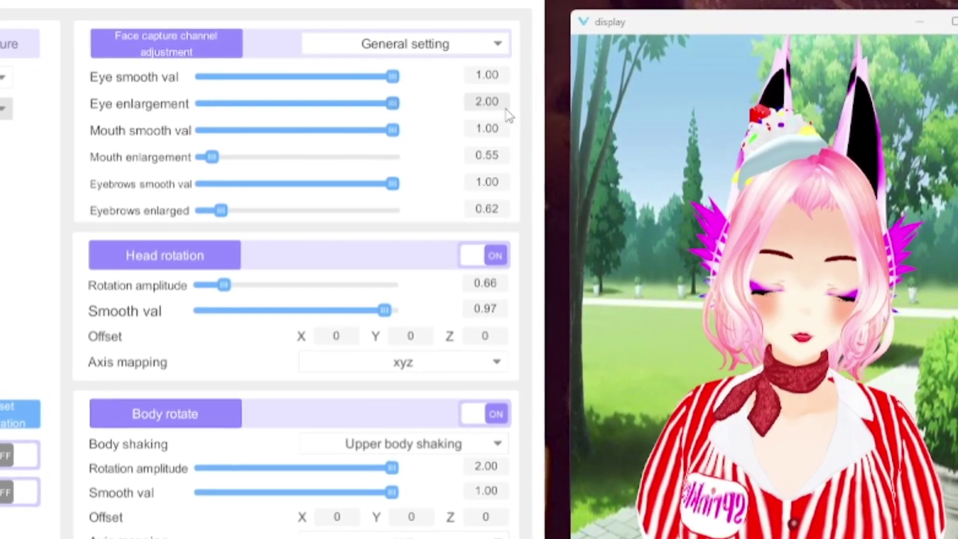
pyautogui.moveTo(392, 105); pyautogui.dragTo(267, 113)
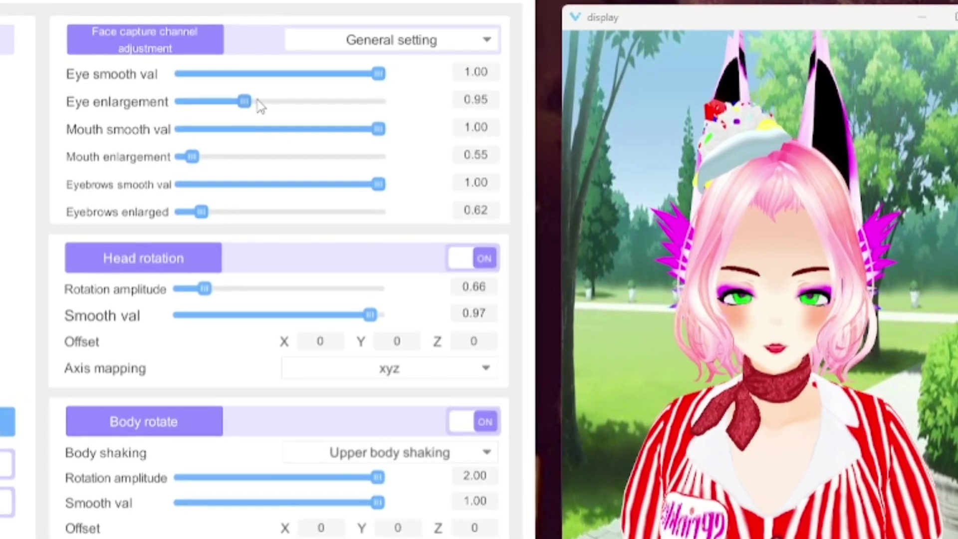
pyautogui.moveTo(248, 102); pyautogui.dragTo(531, 127)
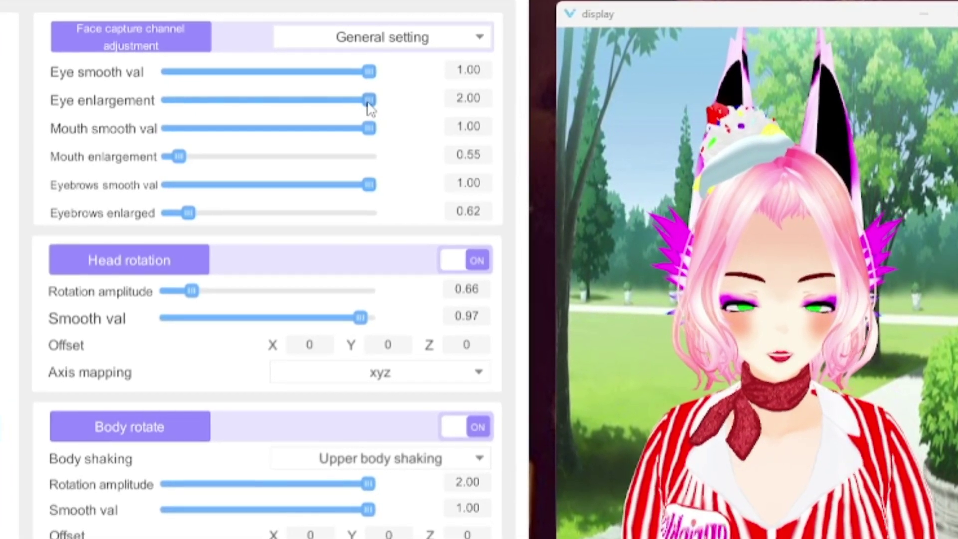
pyautogui.moveTo(366, 101); pyautogui.dragTo(210, 119)
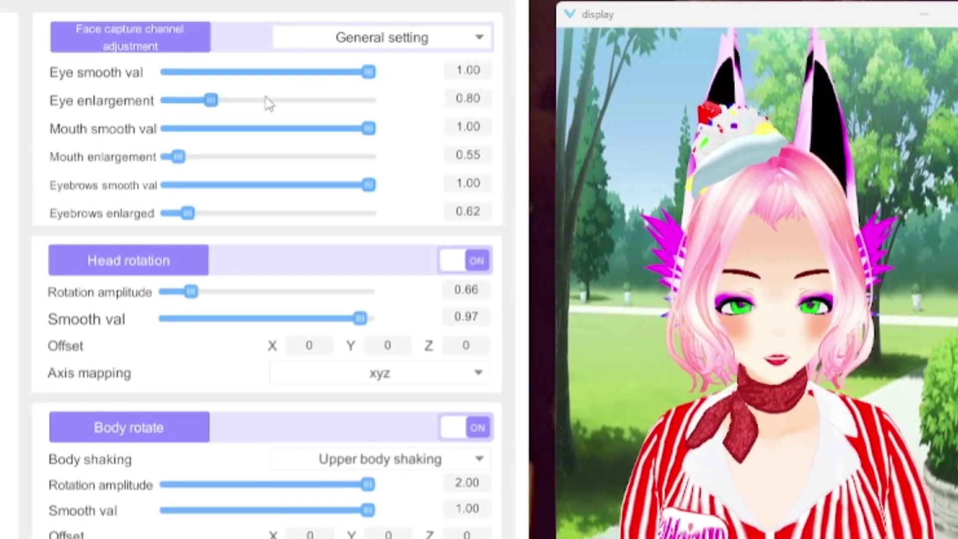
pyautogui.moveTo(212, 100); pyautogui.dragTo(549, 108)
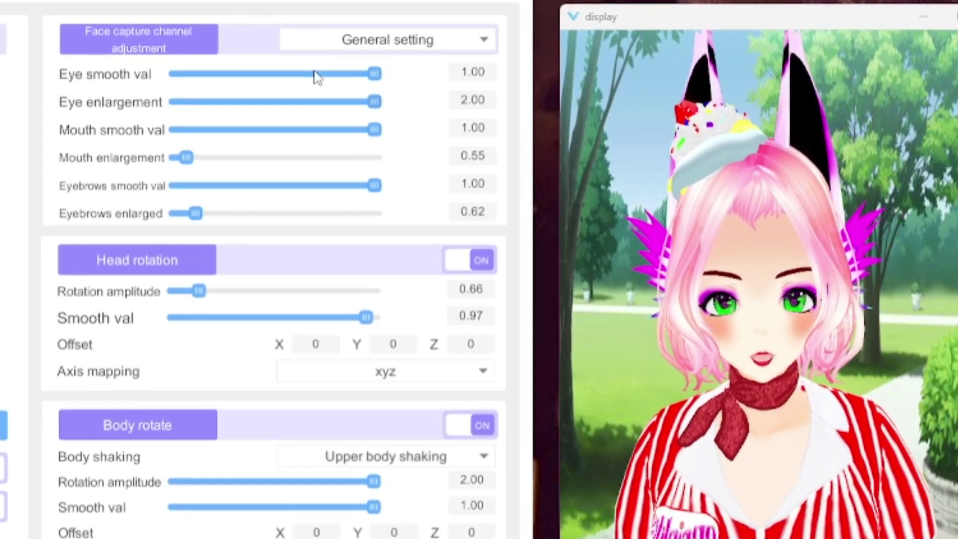
# - Try several Eye smooth val settings, finally leaving it at 0.79
pyautogui.moveTo(372, 76); pyautogui.dragTo(252, 78)
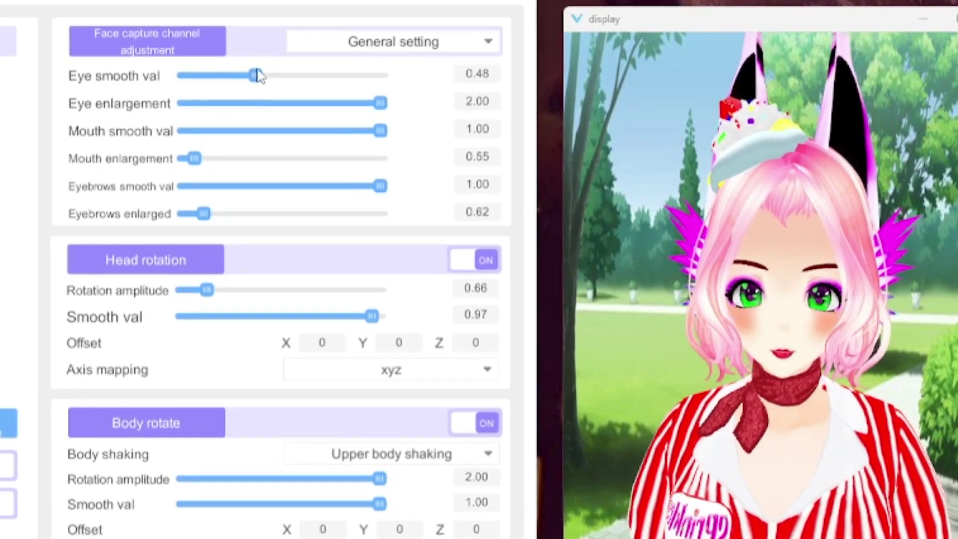
pyautogui.moveTo(258, 76); pyautogui.dragTo(505, 86)
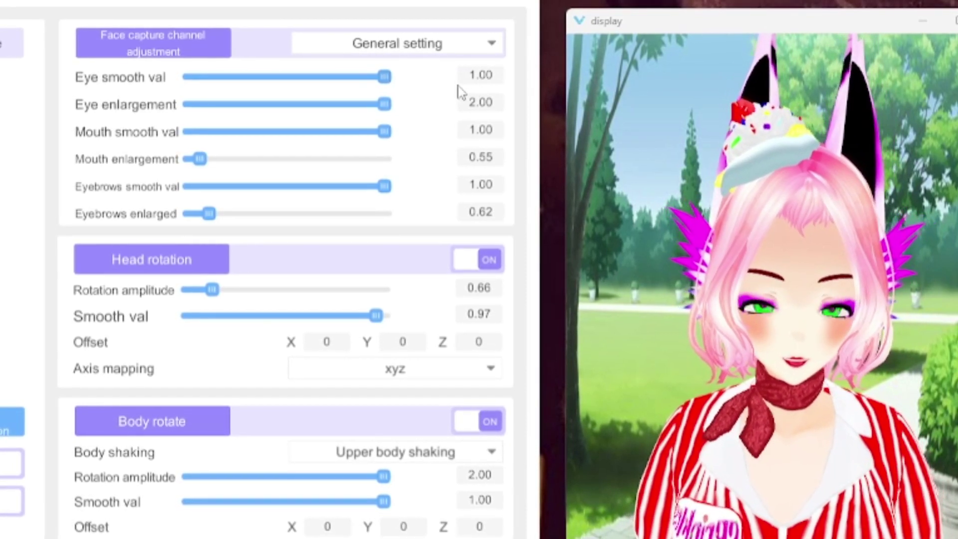
pyautogui.moveTo(348, 84); pyautogui.dragTo(239, 95)
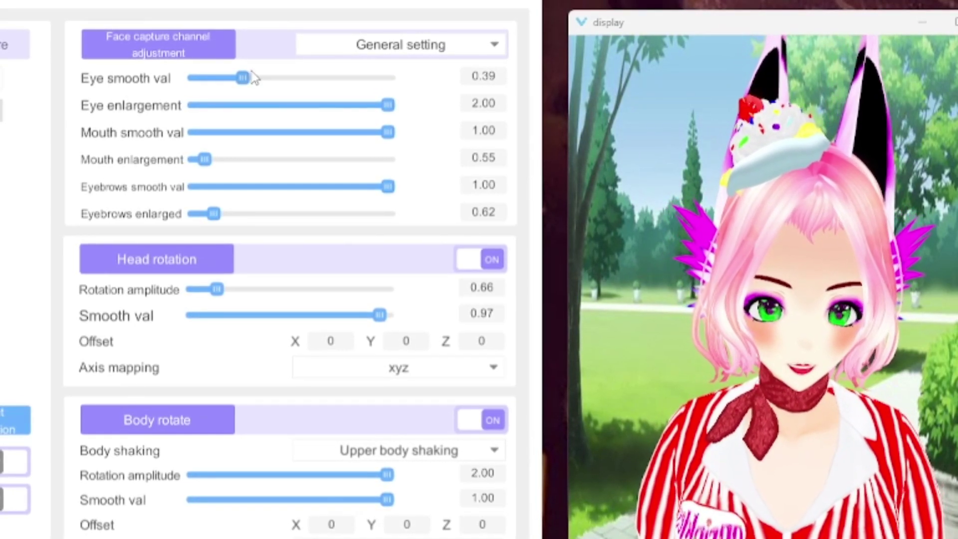
pyautogui.moveTo(253, 75); pyautogui.dragTo(295, 93)
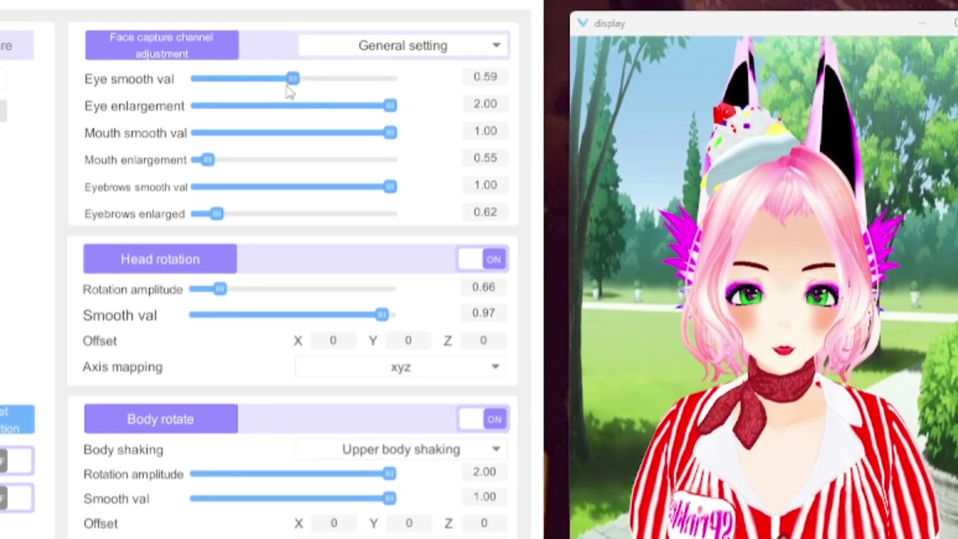
pyautogui.moveTo(293, 82); pyautogui.dragTo(344, 91)
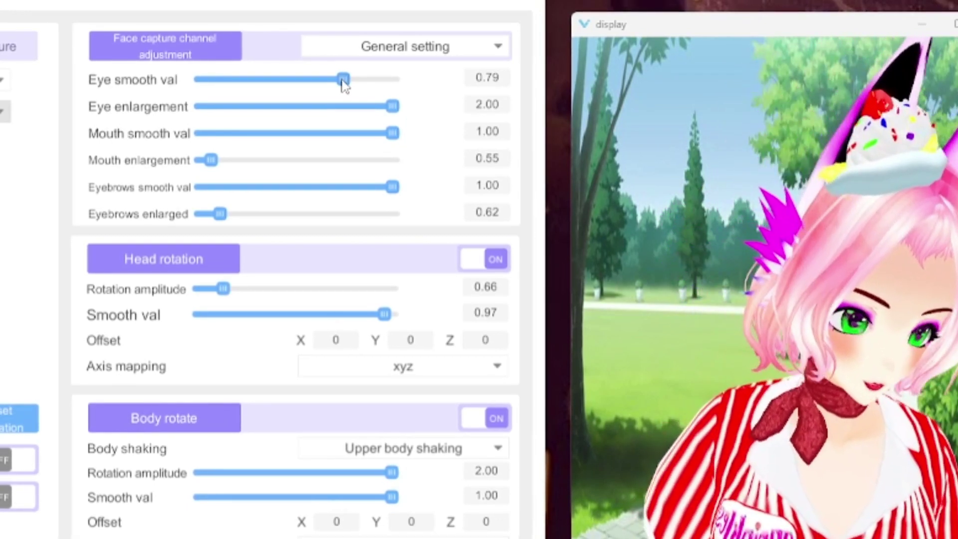
# - Test Mouth smooth val, restore it to 1.00, then pick Advanced setting from the mode dropdown
pyautogui.click(414, 50)
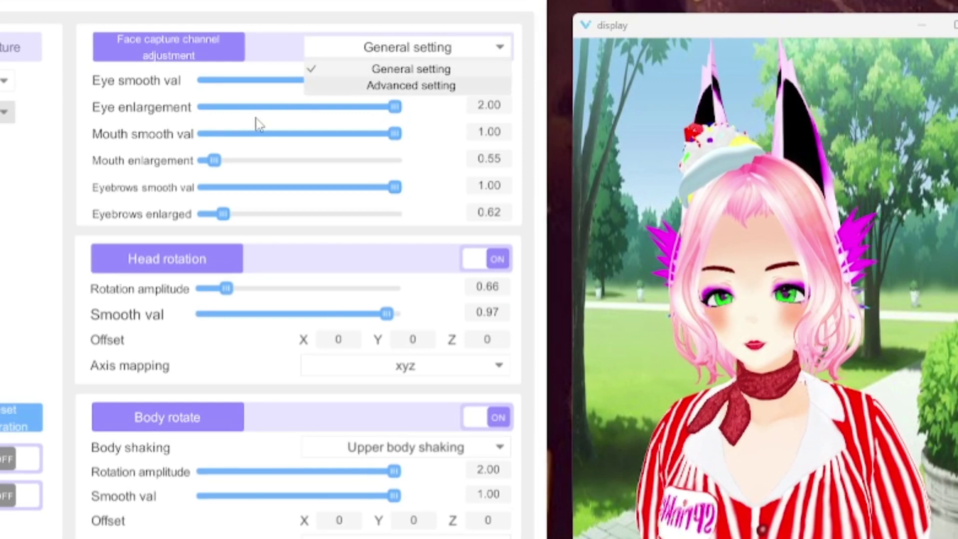
pyautogui.click(229, 122)
pyautogui.moveTo(394, 133); pyautogui.dragTo(244, 142)
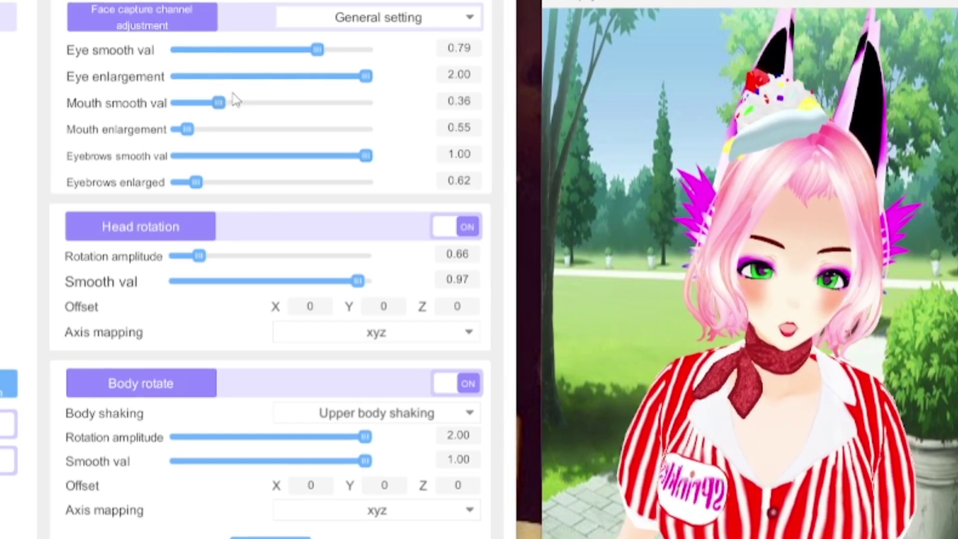
pyautogui.moveTo(220, 103); pyautogui.dragTo(372, 103)
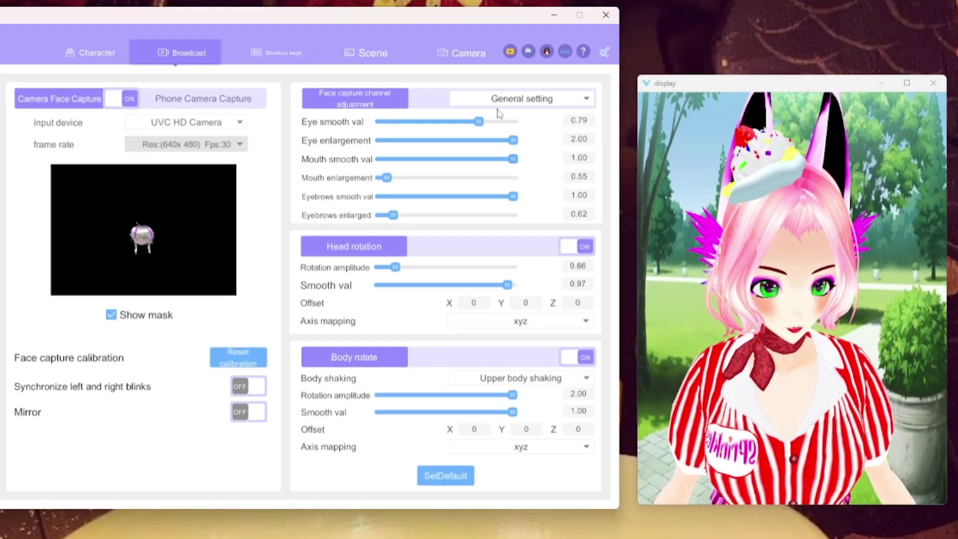
pyautogui.click(498, 106)
pyautogui.click(504, 125)
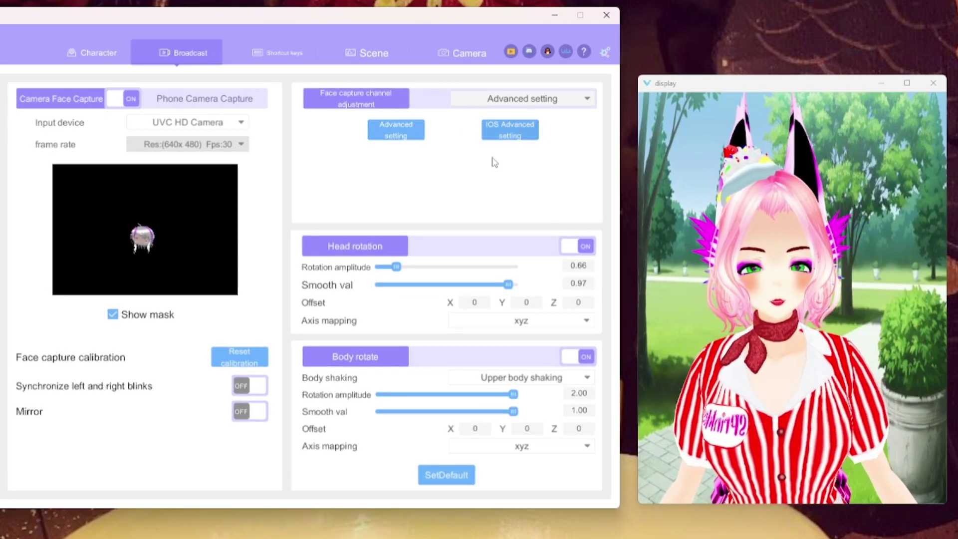
# - Open the Advanced setting panel and amplify Lower lip down to 1.83
pyautogui.click(414, 131)
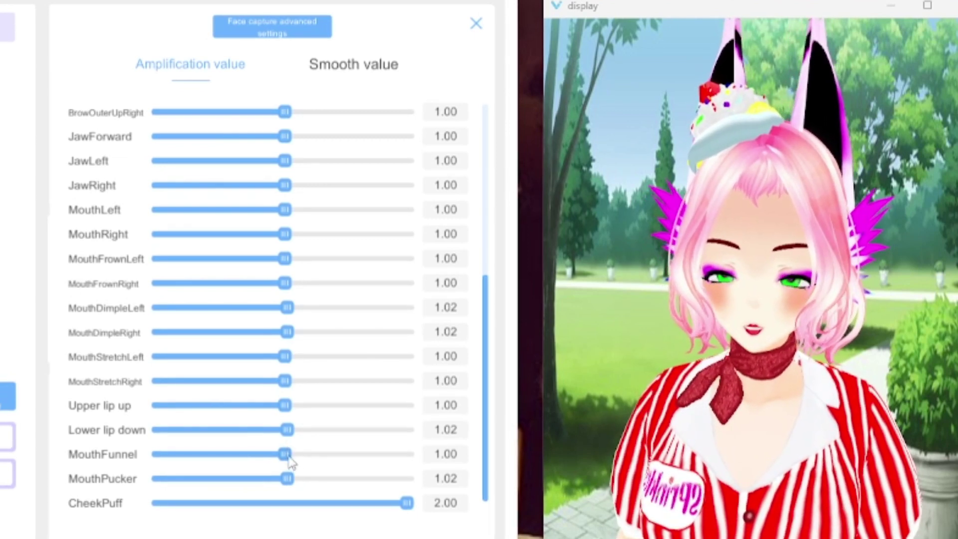
pyautogui.moveTo(287, 430); pyautogui.dragTo(387, 430)
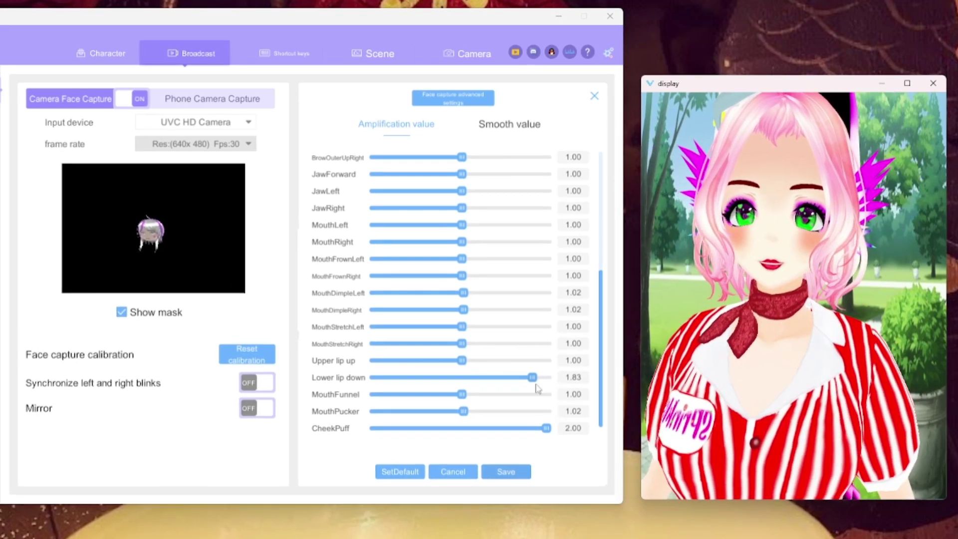
# - Fine-tune the Lower lip down amplification, settling it at 1.87
pyautogui.moveTo(532, 377); pyautogui.dragTo(549, 377)
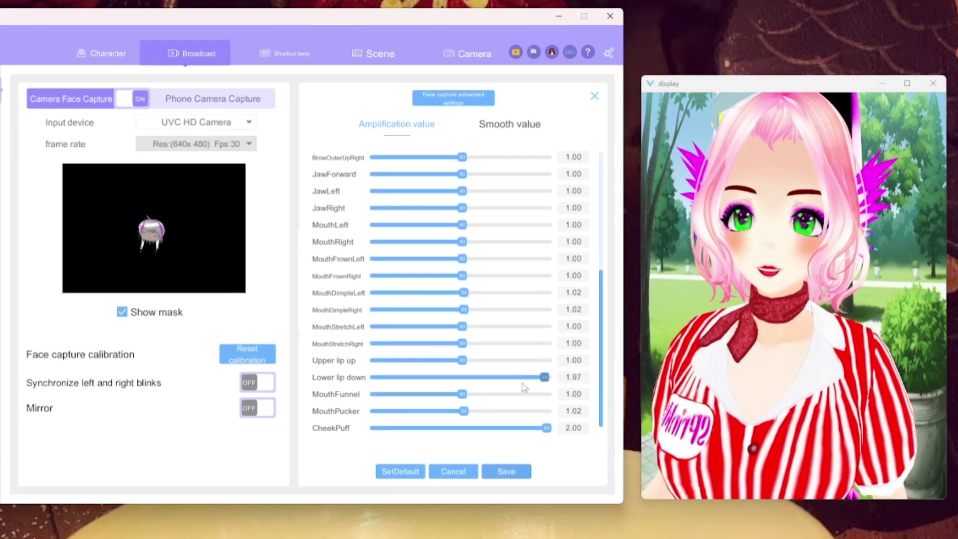
pyautogui.moveTo(547, 377); pyautogui.dragTo(511, 382)
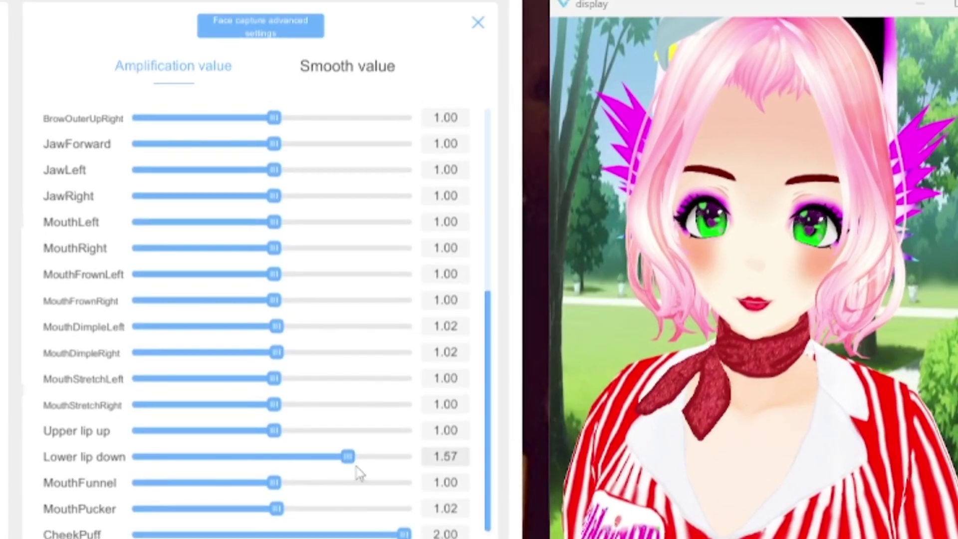
pyautogui.moveTo(348, 460); pyautogui.dragTo(386, 466)
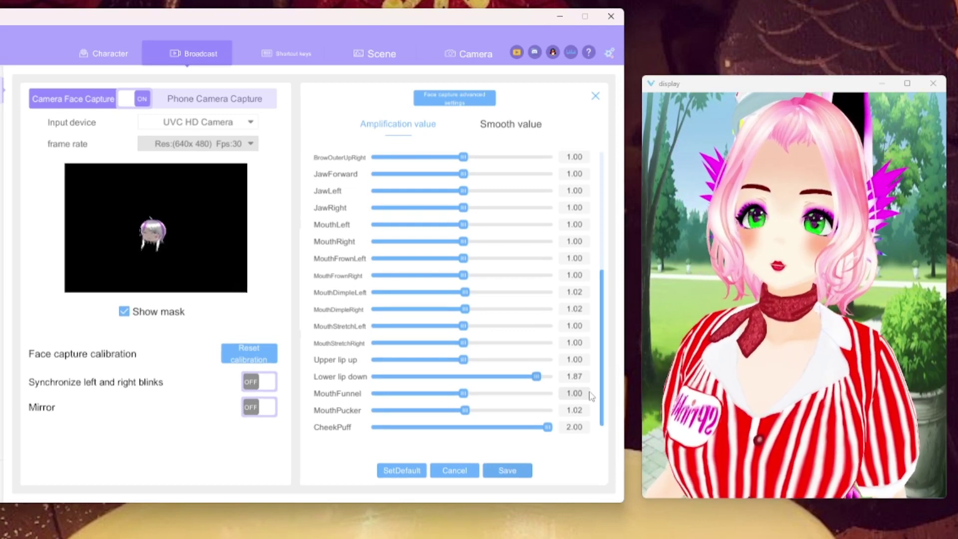
pyautogui.scroll(1, 367, 303)
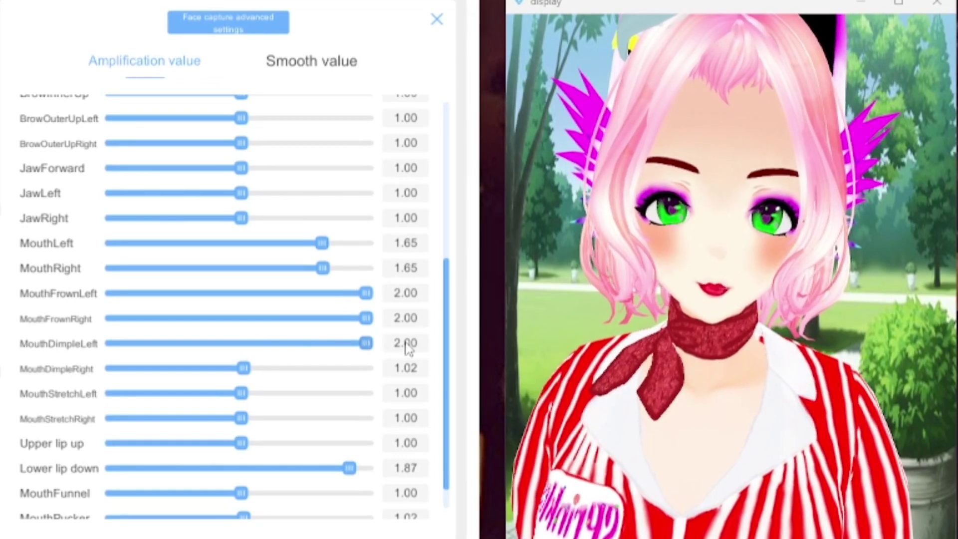
# - Reduce the MouthDimpleLeft amplification to 1.12
pyautogui.moveTo(366, 343); pyautogui.dragTo(264, 360)
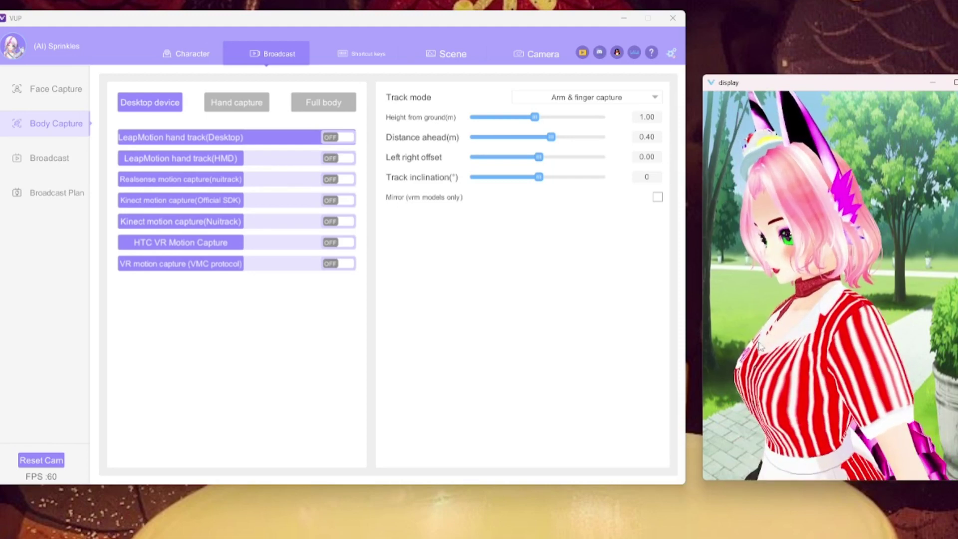
# - Zoom the display camera out so the avatar shows from head to shoes
pyautogui.scroll(-5, 759, 347)
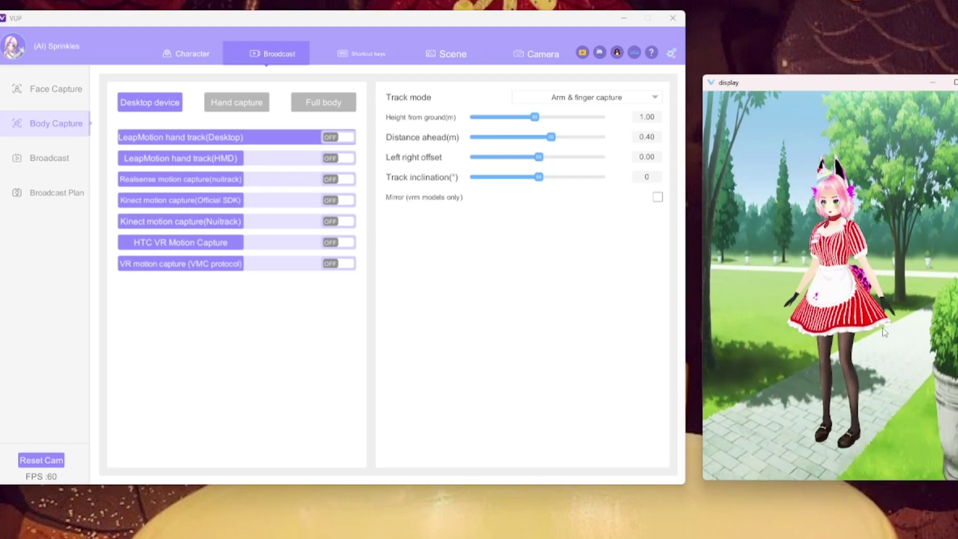